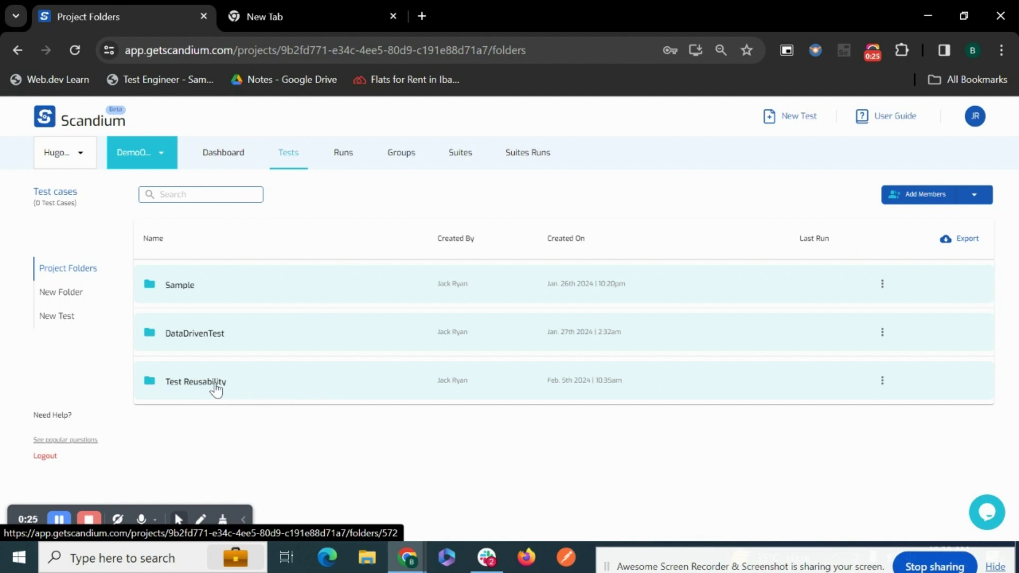
click(216, 389)
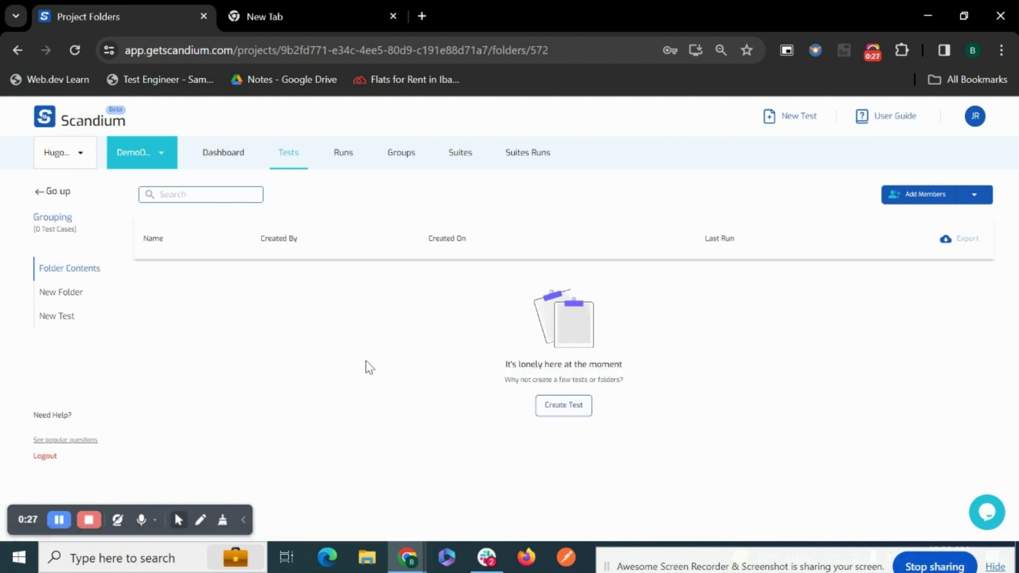
click(563, 406)
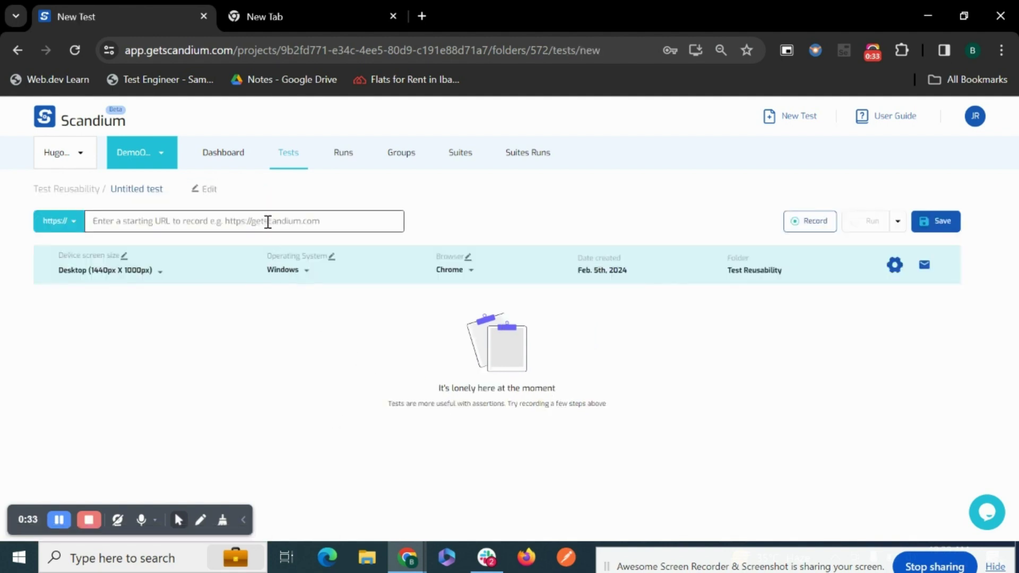
click(170, 188)
drag(170, 189, 111, 185)
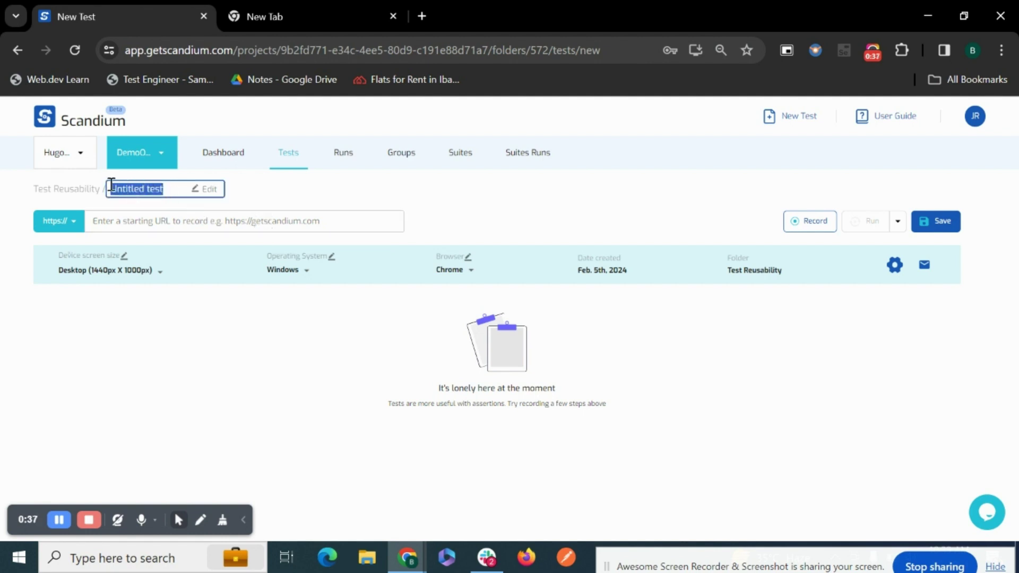
key(BackSpace)
text(Verify home page)
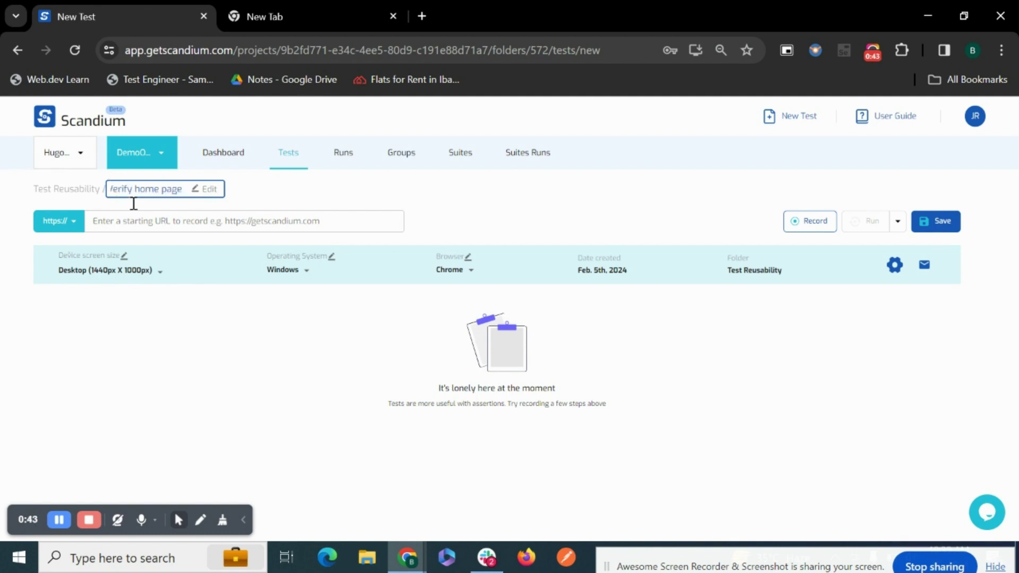
click(152, 218)
text(https://www.saucedemo.com/v1/index.html)
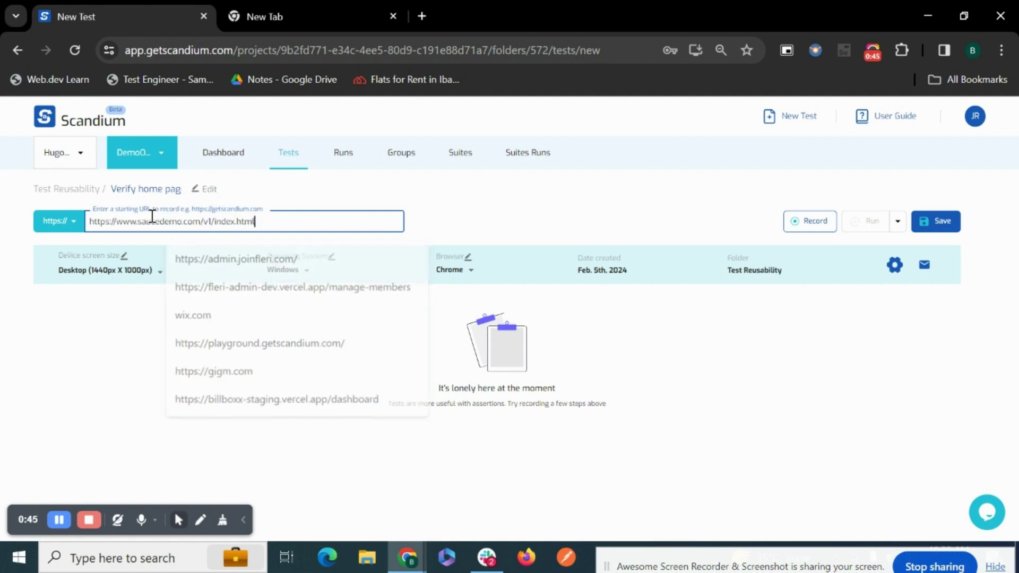
Start recording and log in to Swag Labs with the standard demo username and its password
click(808, 222)
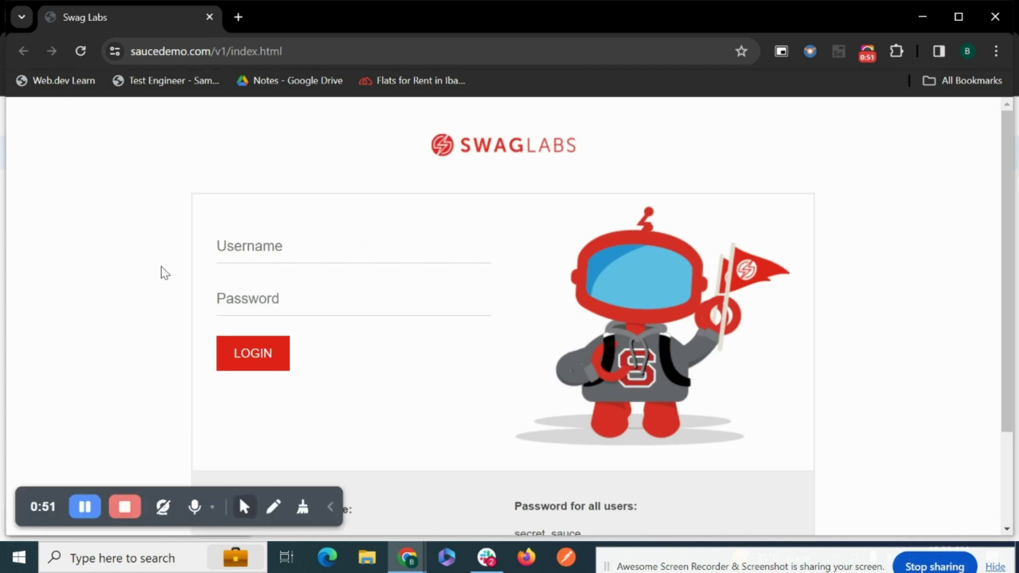
scroll(137, 302, down, 1)
click(330, 507)
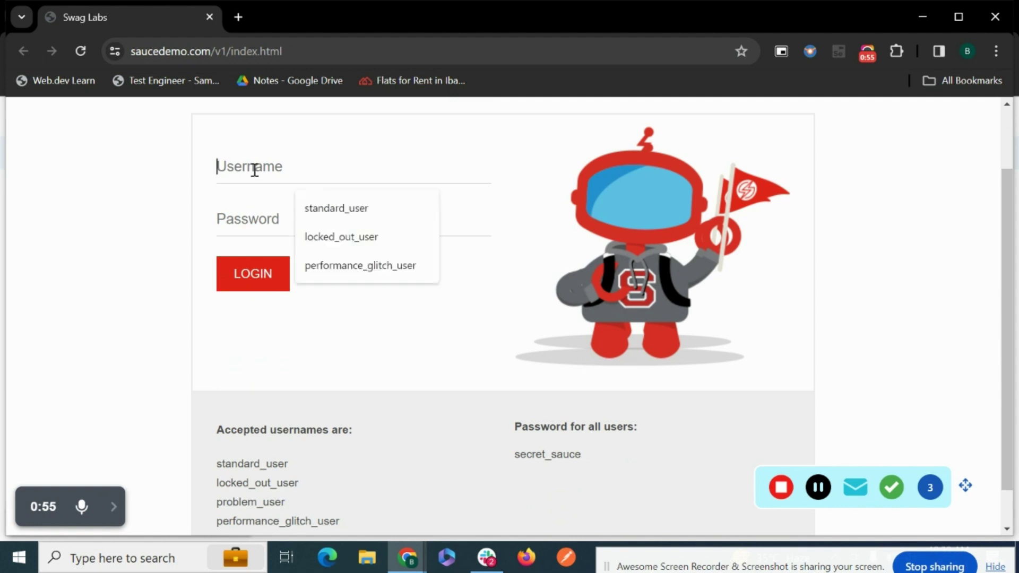
text(sta)
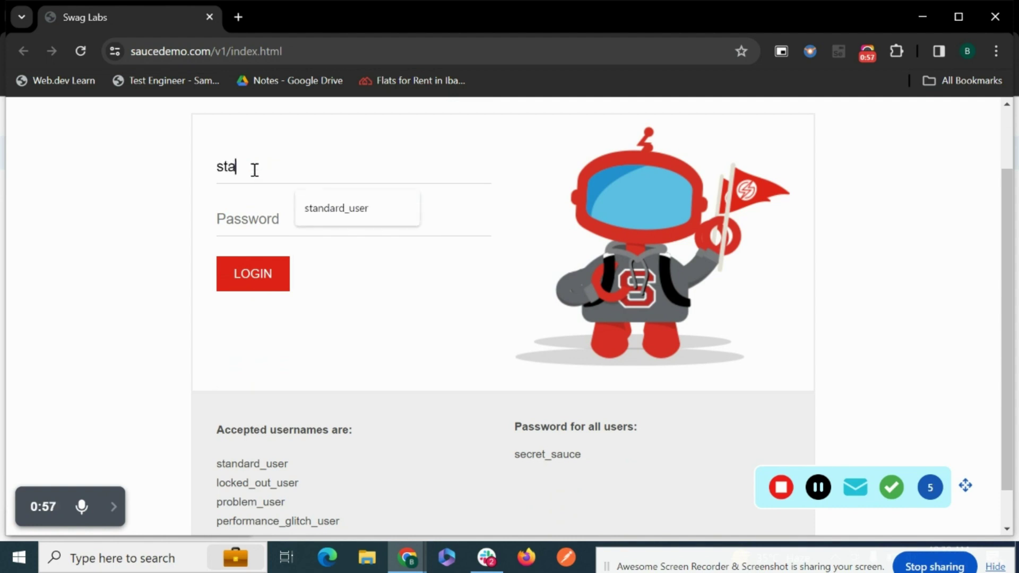
text(ndard_user)
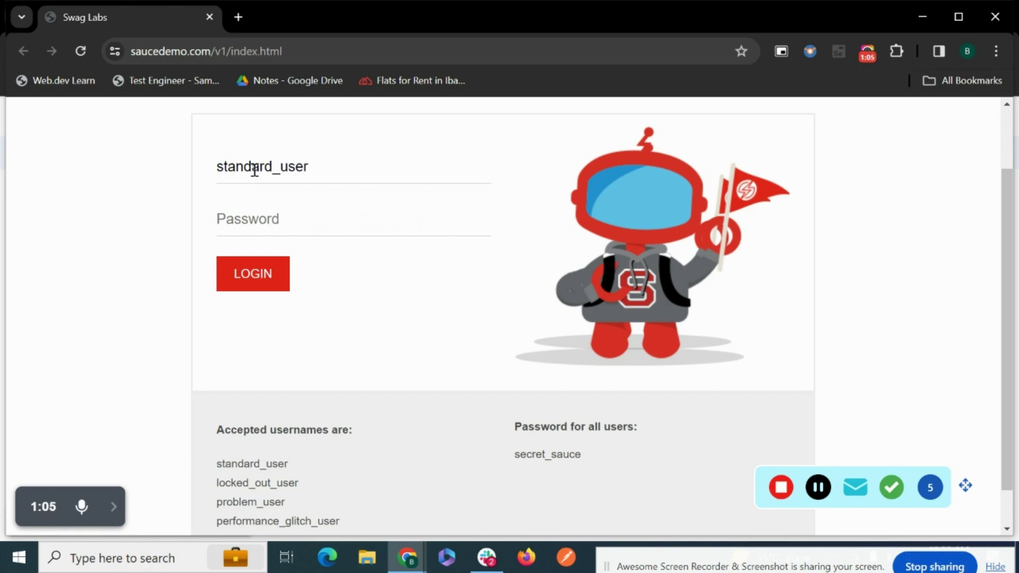
click(264, 223)
text(s)
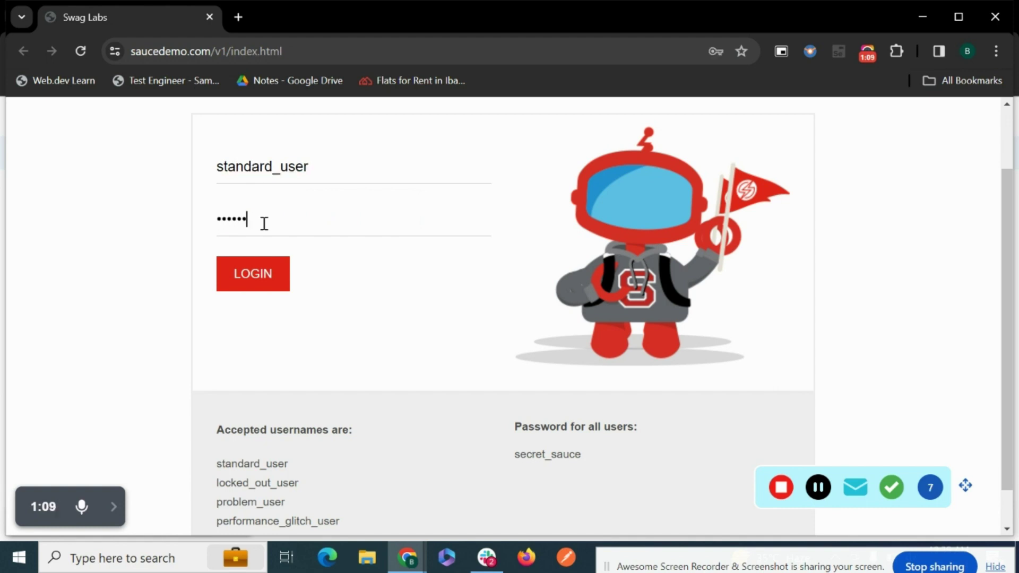
text(ecret_s)
click(290, 275)
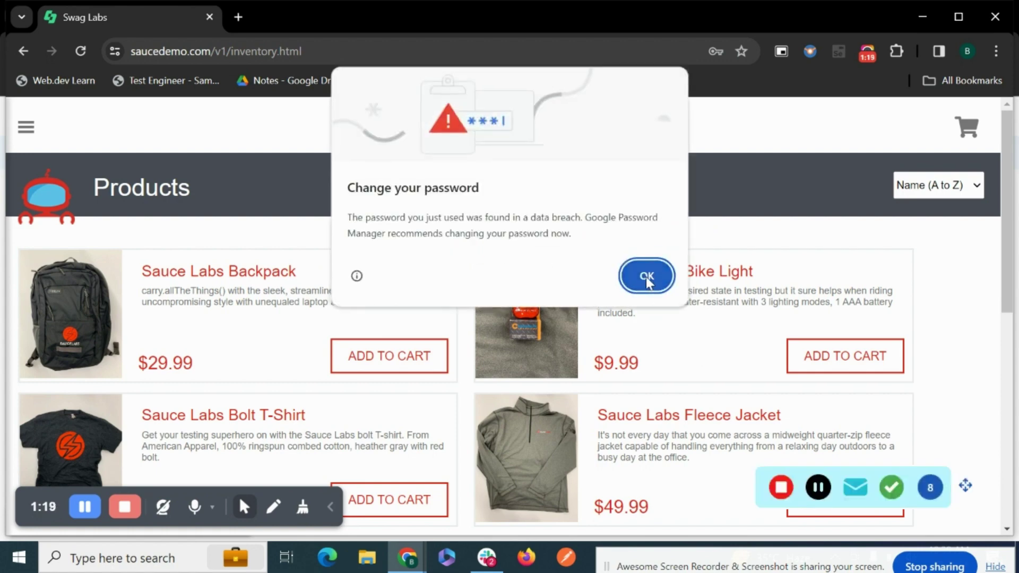
click(646, 275)
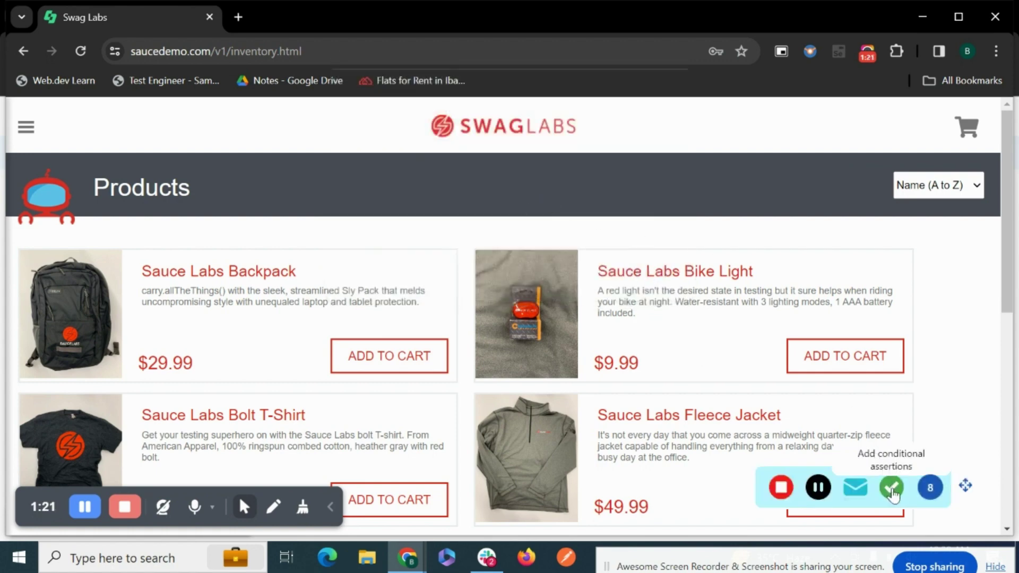
Add an 'Element should be visible' assertion on the Products heading
click(893, 489)
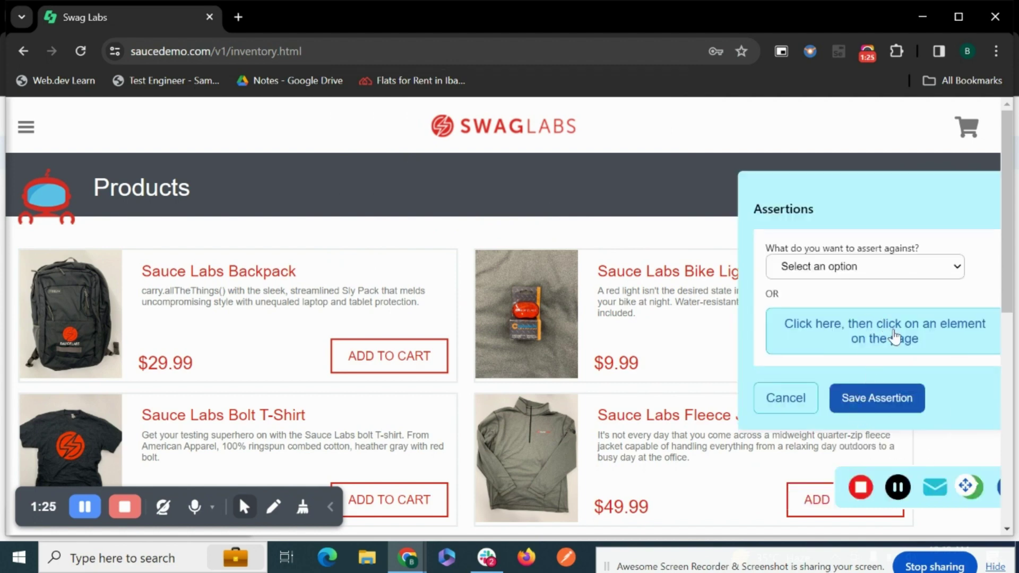
click(794, 336)
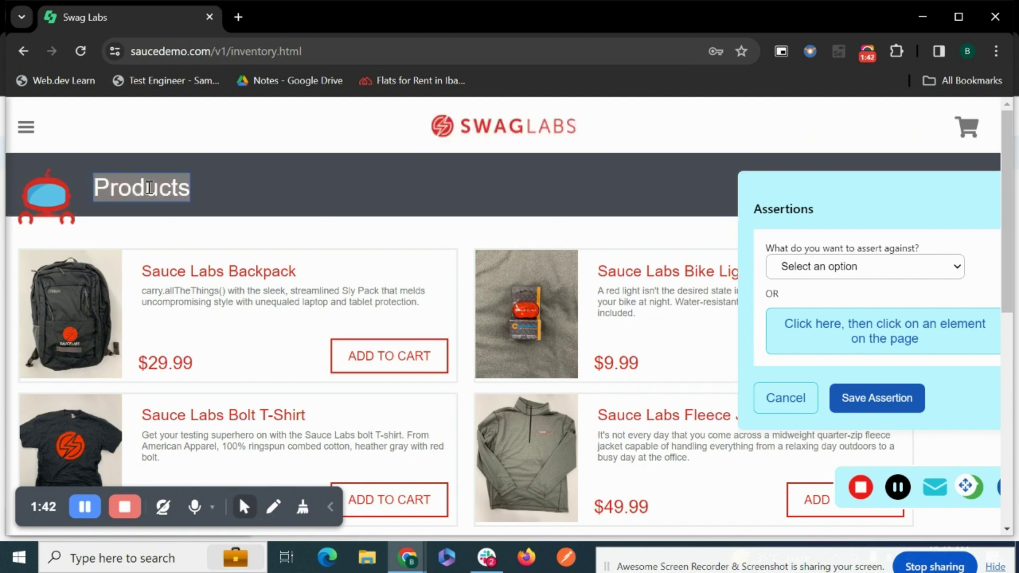
click(149, 187)
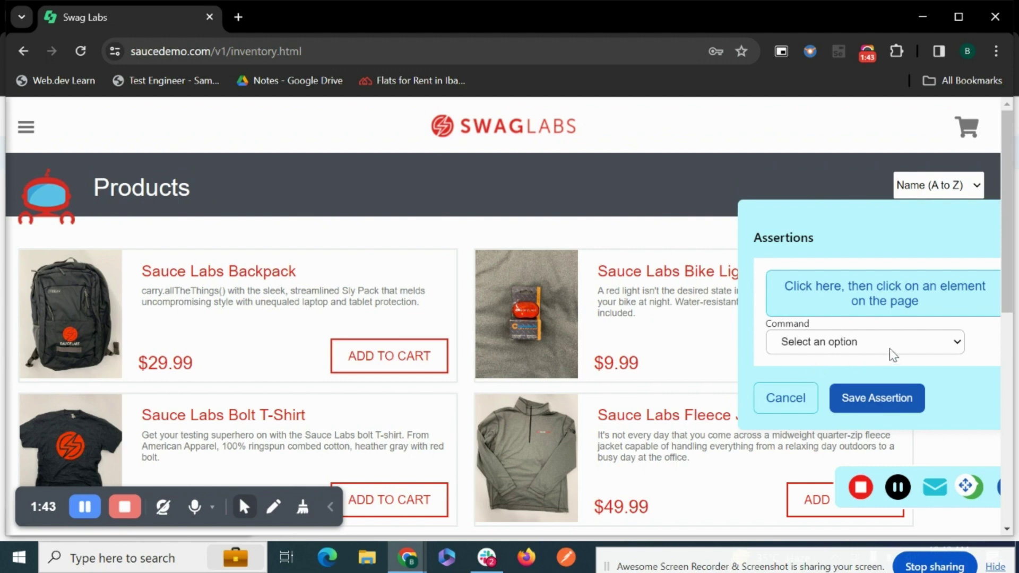
click(954, 343)
click(889, 377)
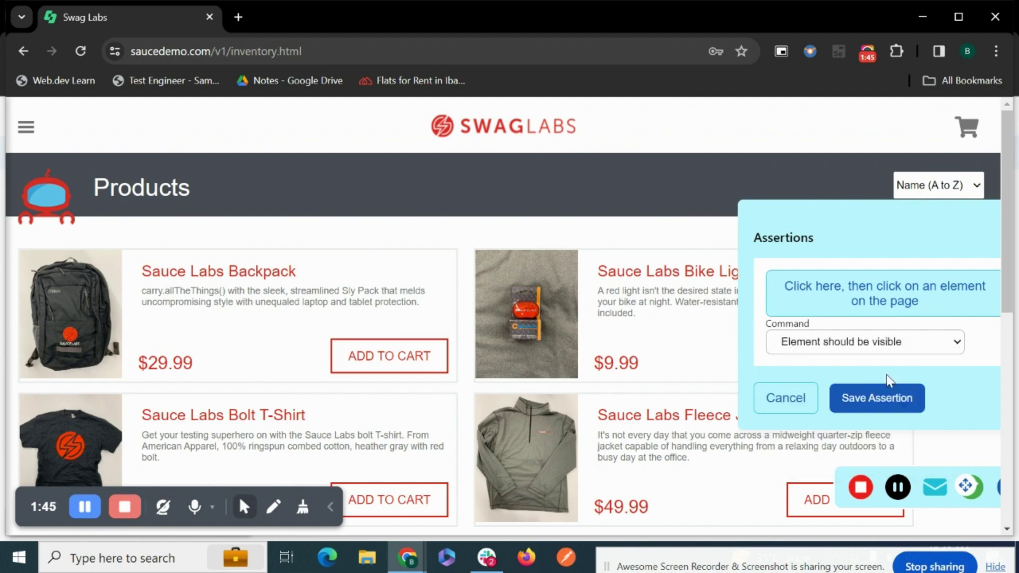
click(877, 403)
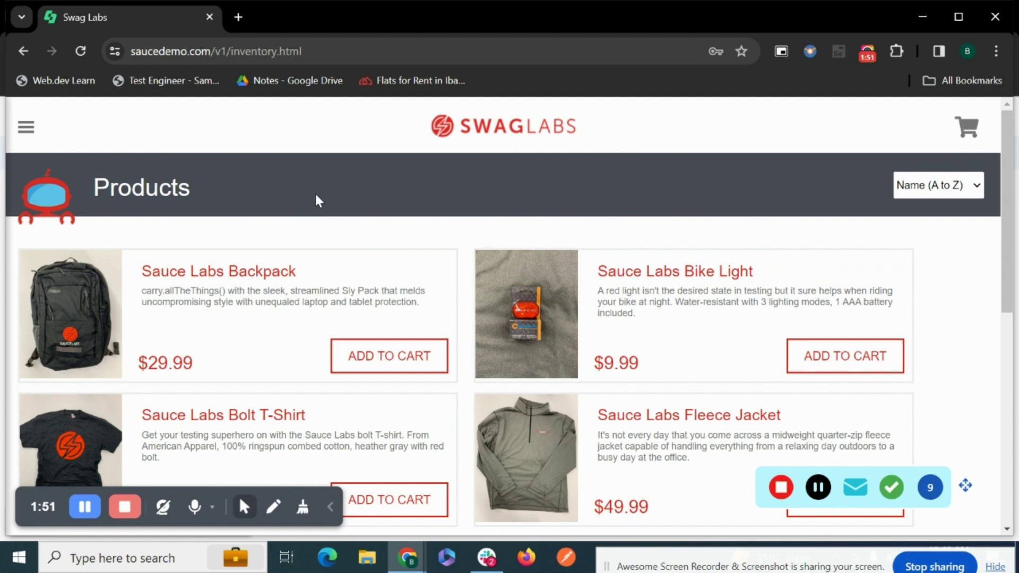
Log out through the side menu and stop recording
click(26, 128)
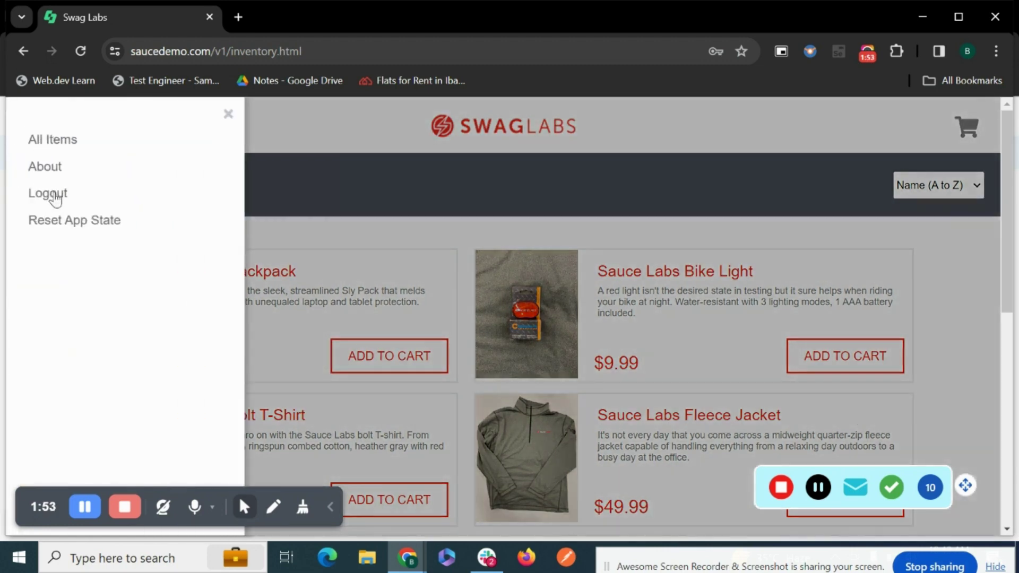
click(56, 197)
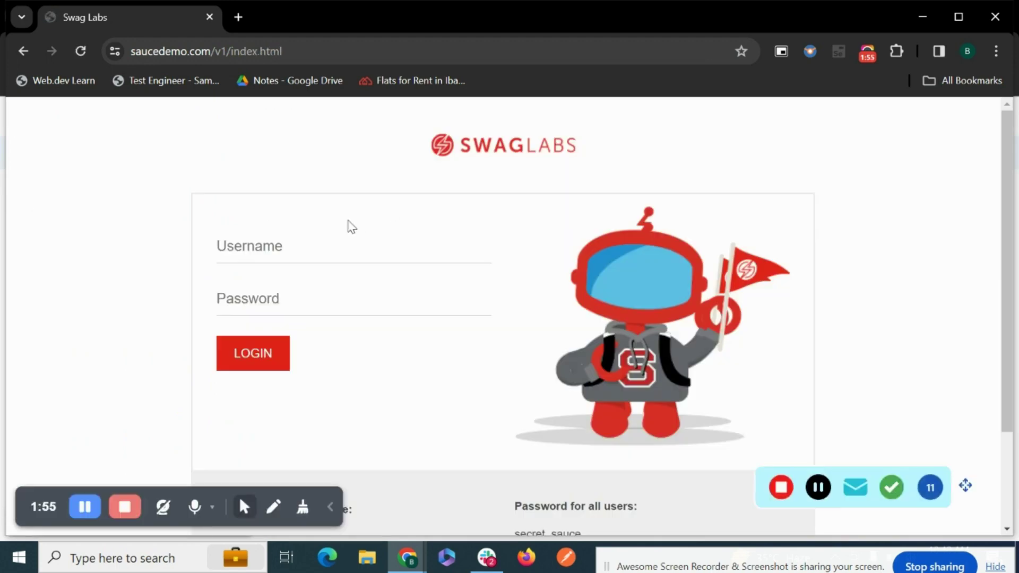
click(793, 495)
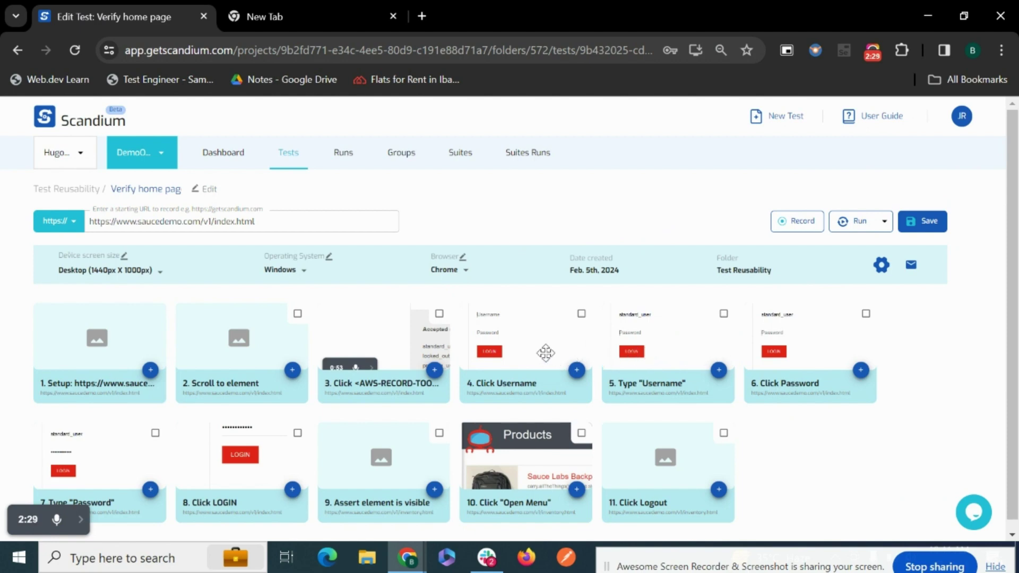
Tick steps 4–8: Click Username, Type Username, Click Password, Type Password and Click LOGIN
scroll(586, 344, down, 1)
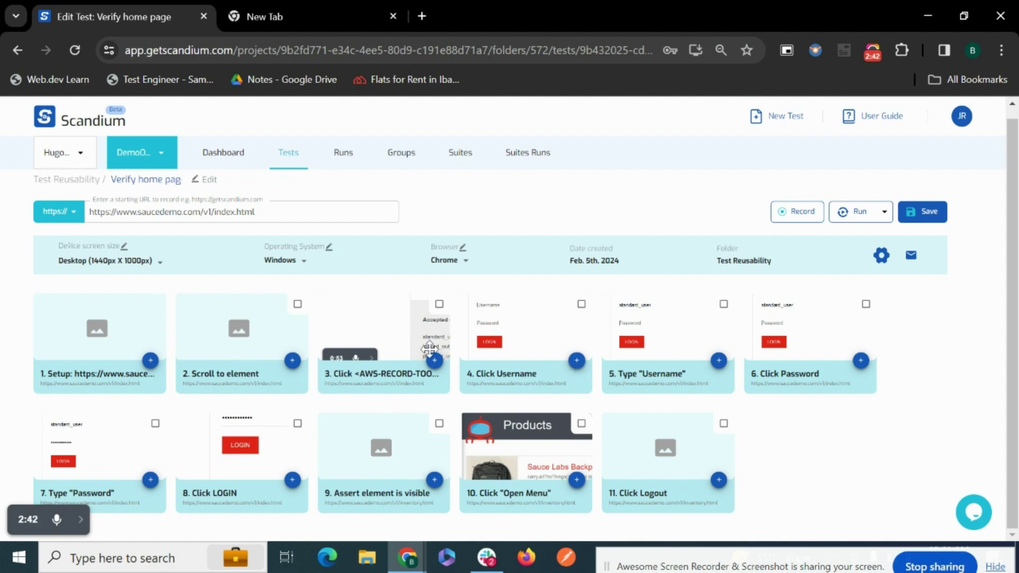
click(581, 306)
click(723, 305)
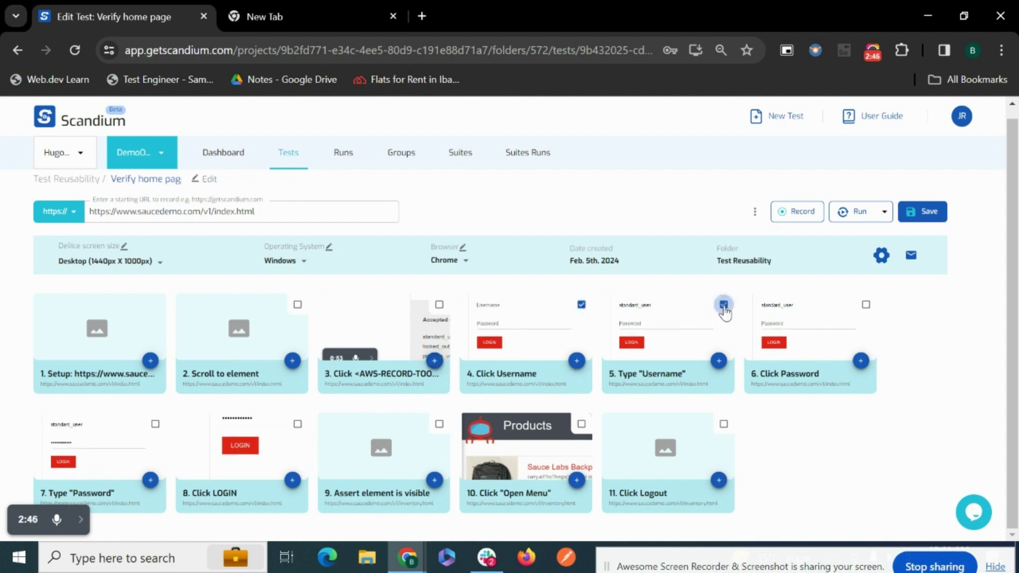
click(865, 305)
click(155, 424)
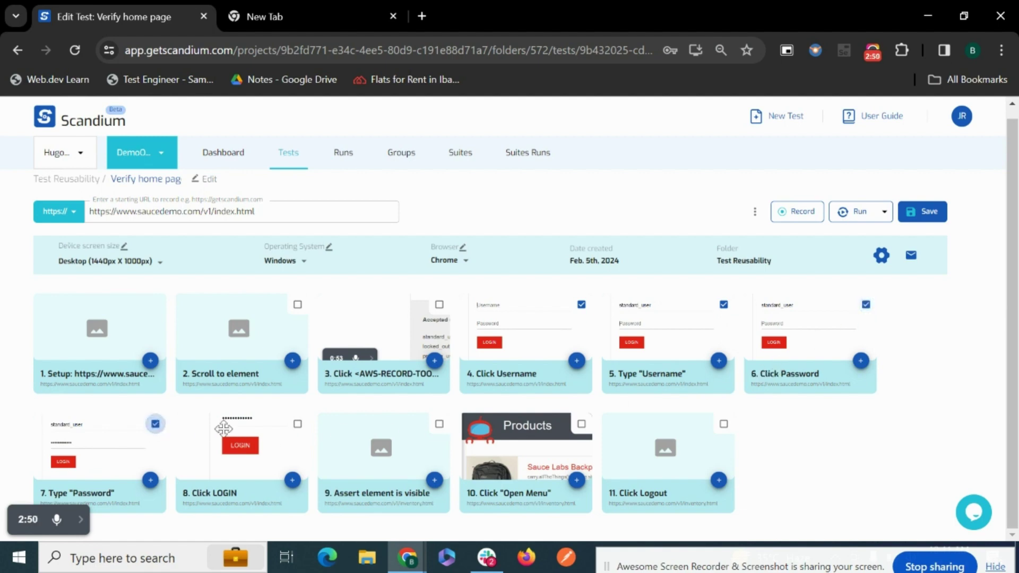
click(298, 425)
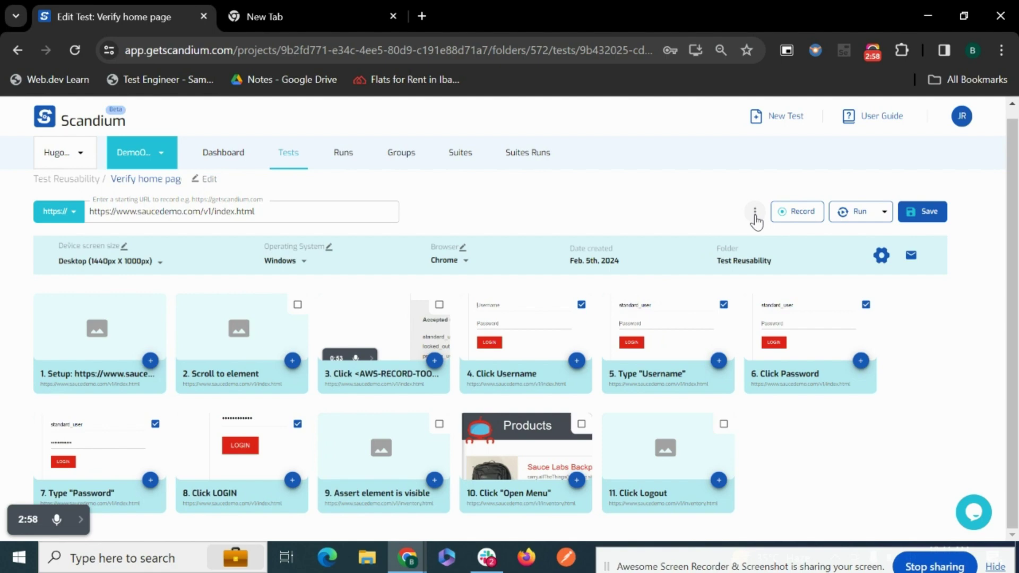
Move the marked steps into a new reusable group titled 'Login' with description 'Sauce demo login'
click(755, 213)
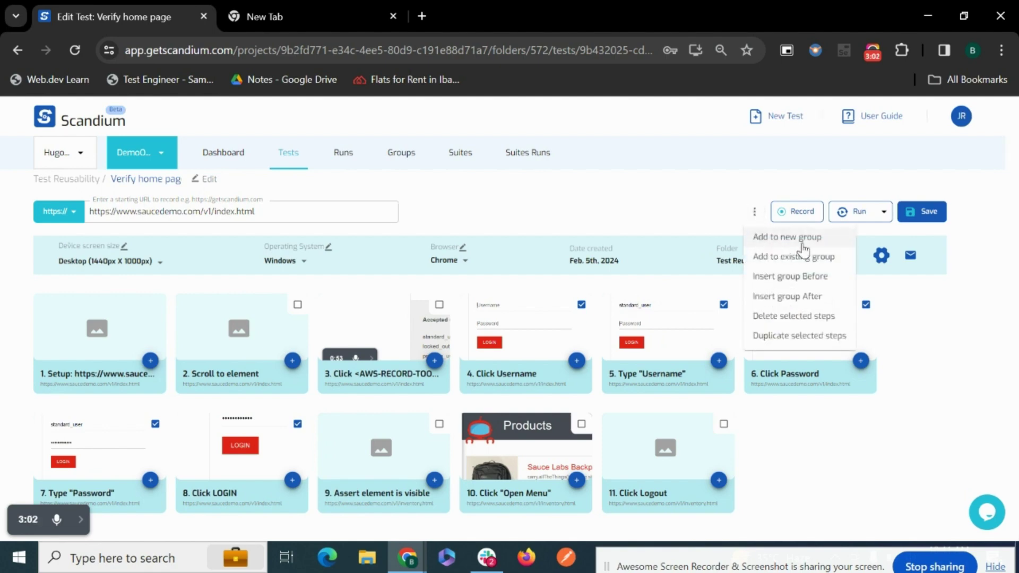
click(802, 245)
click(412, 259)
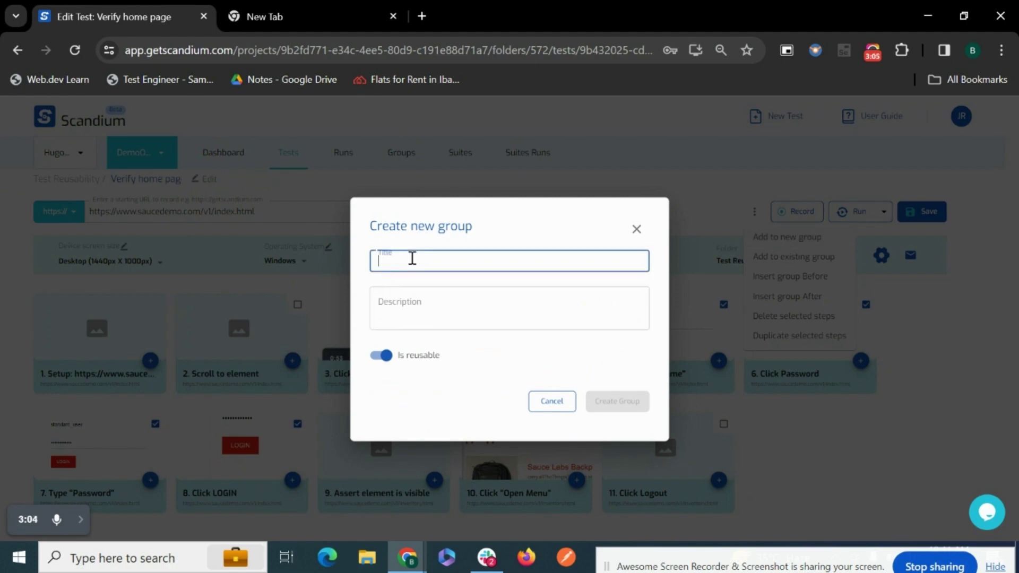
text(Login)
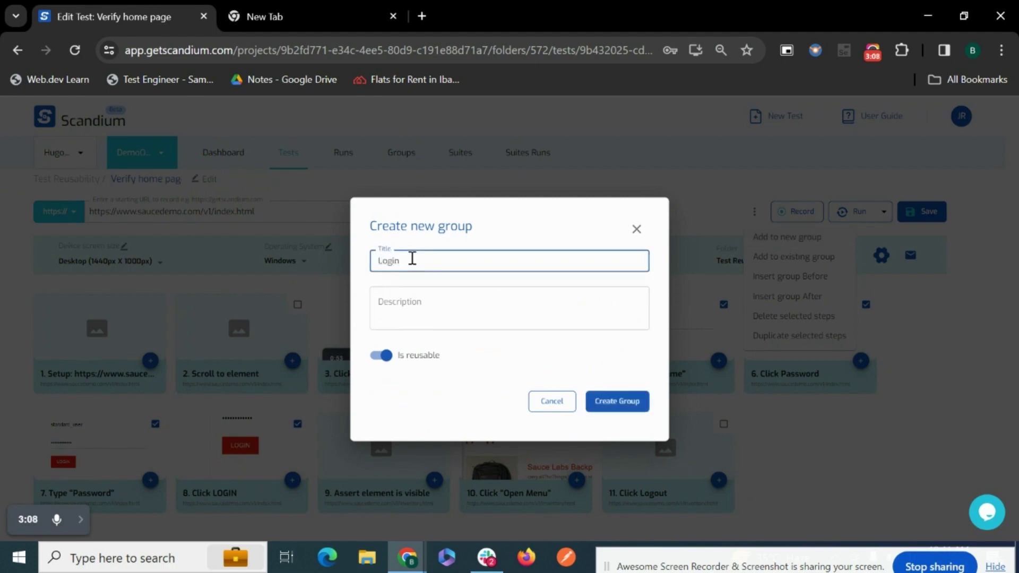
click(418, 305)
text(Sauce demo login)
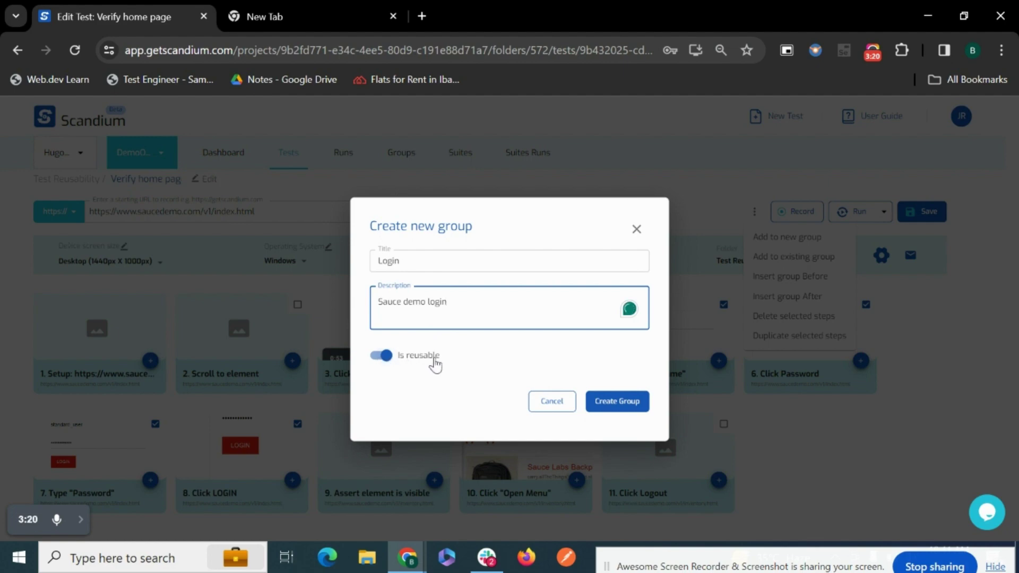
click(621, 404)
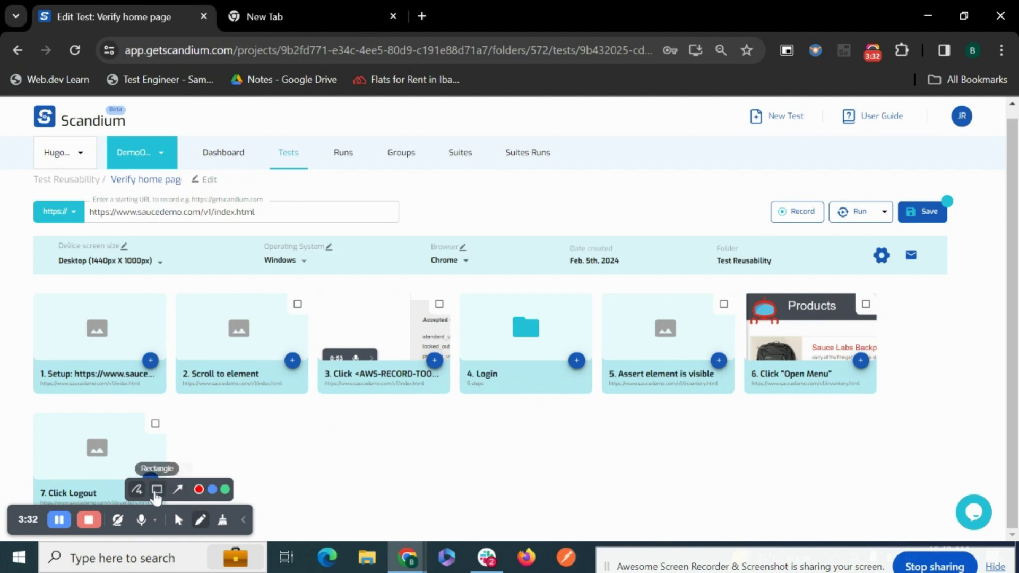
Save the Verify home page test with the Login group as step 4
click(157, 490)
mouse_move(449, 287)
mouse_down()
mouse_move(601, 398)
mouse_move(468, 317)
mouse_move(452, 290)
mouse_up()
drag(462, 376, 504, 394)
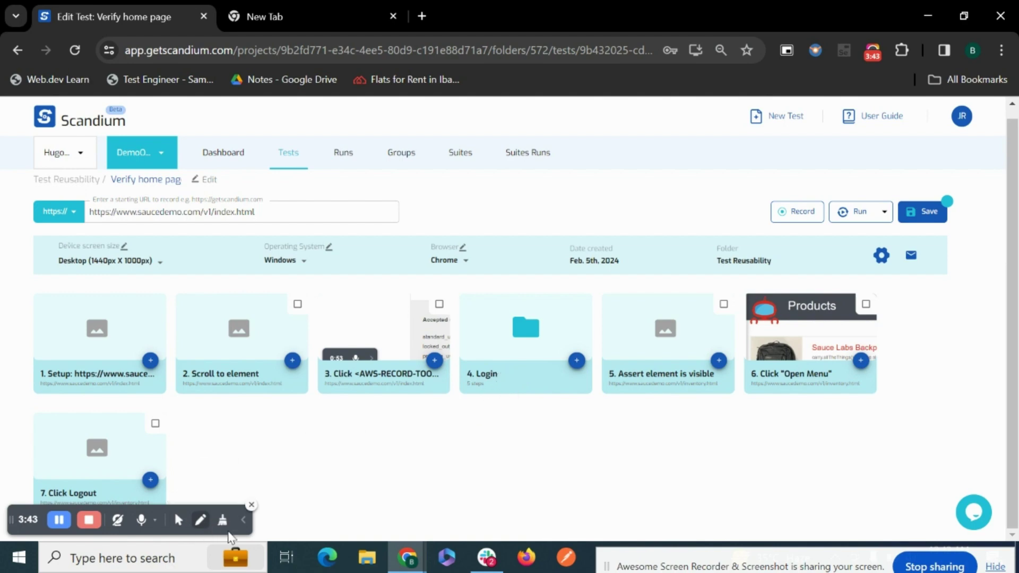
click(178, 520)
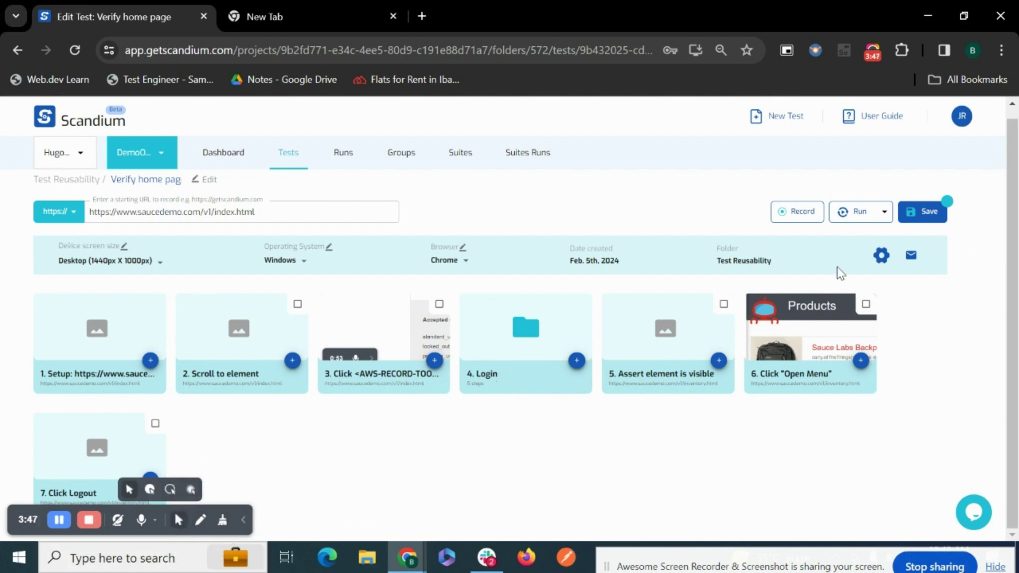
click(924, 221)
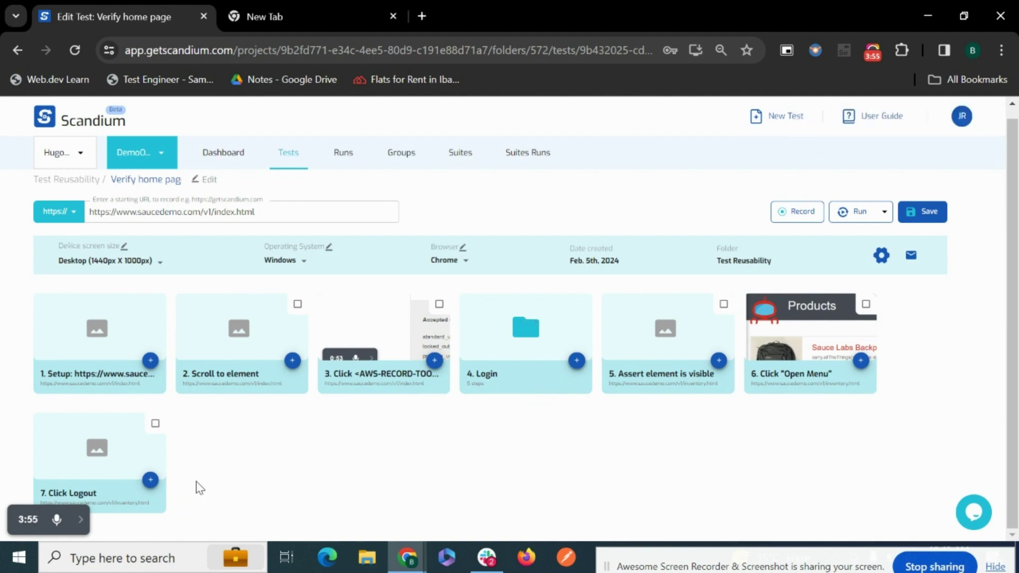
click(80, 519)
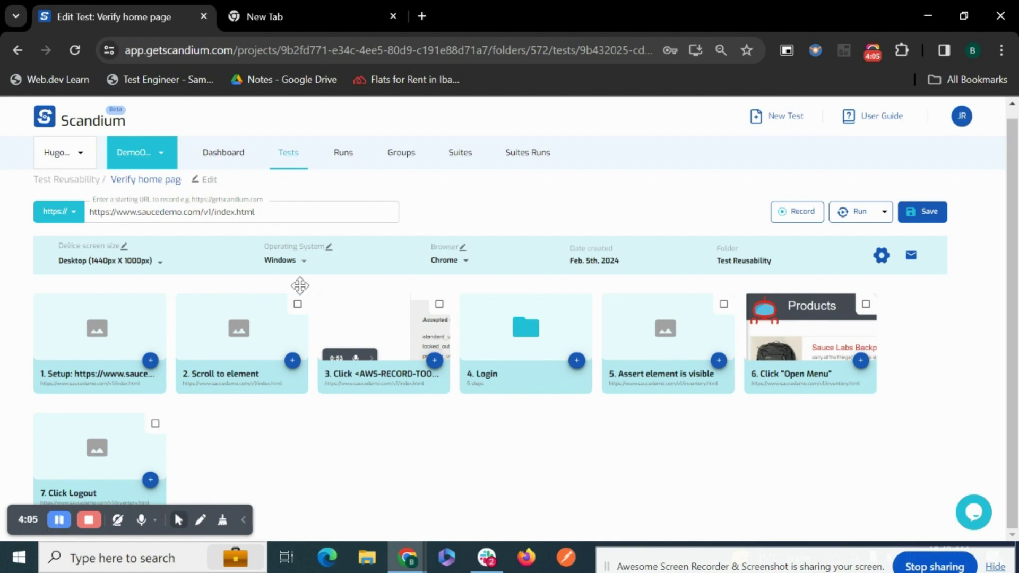
scroll(298, 284, up, 1)
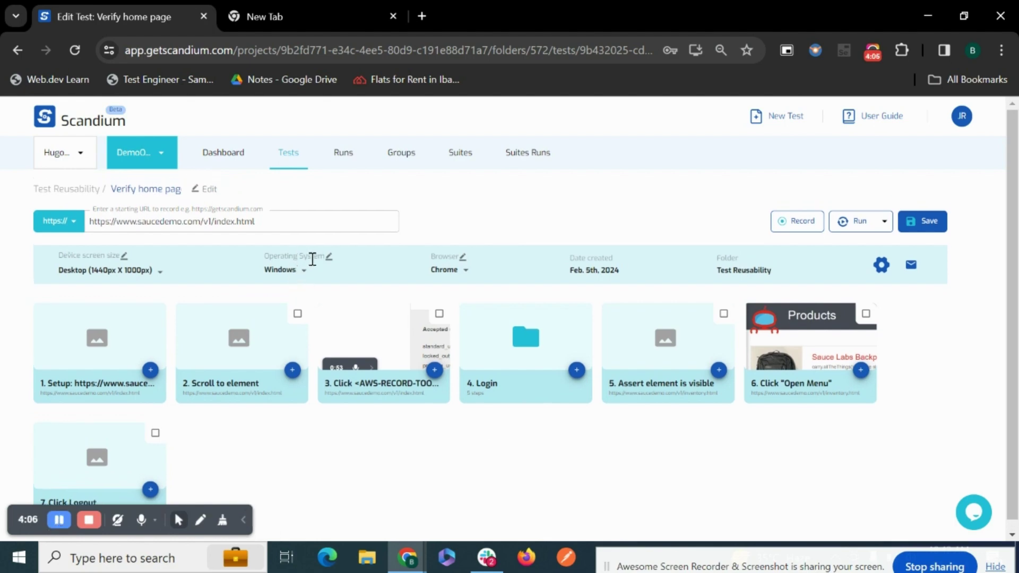
click(57, 190)
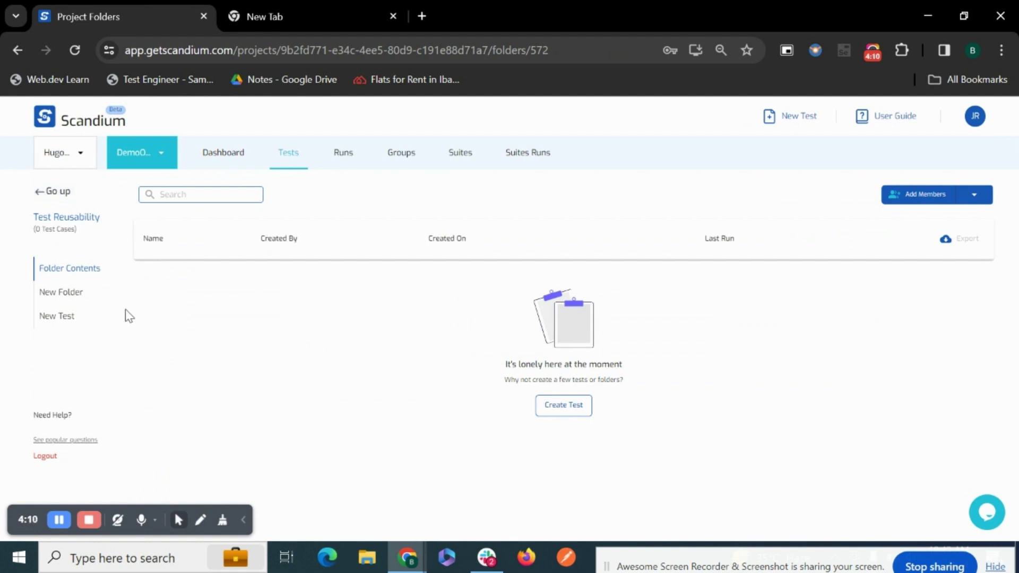
click(53, 317)
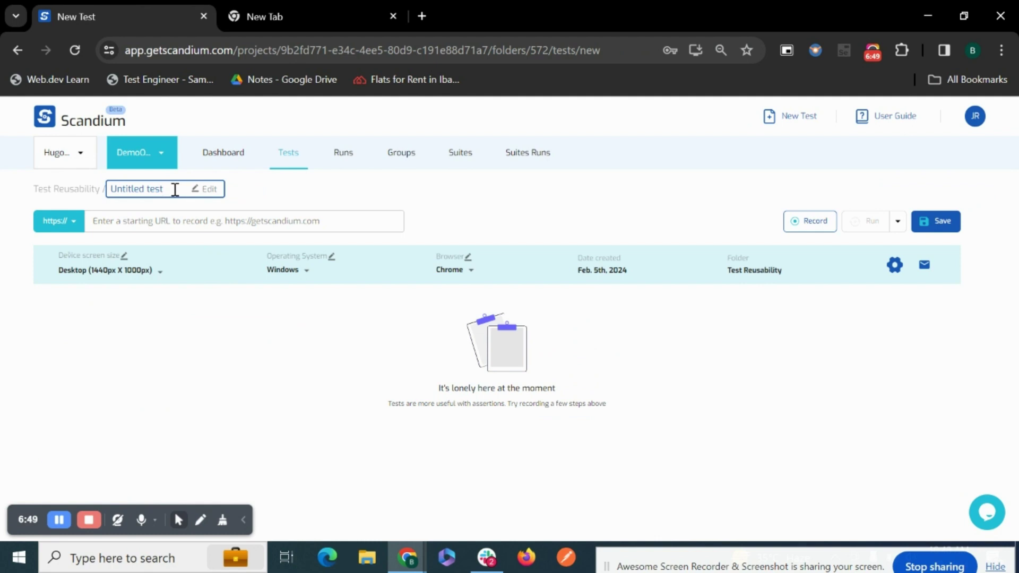
drag(175, 189, 99, 194)
text(Add)
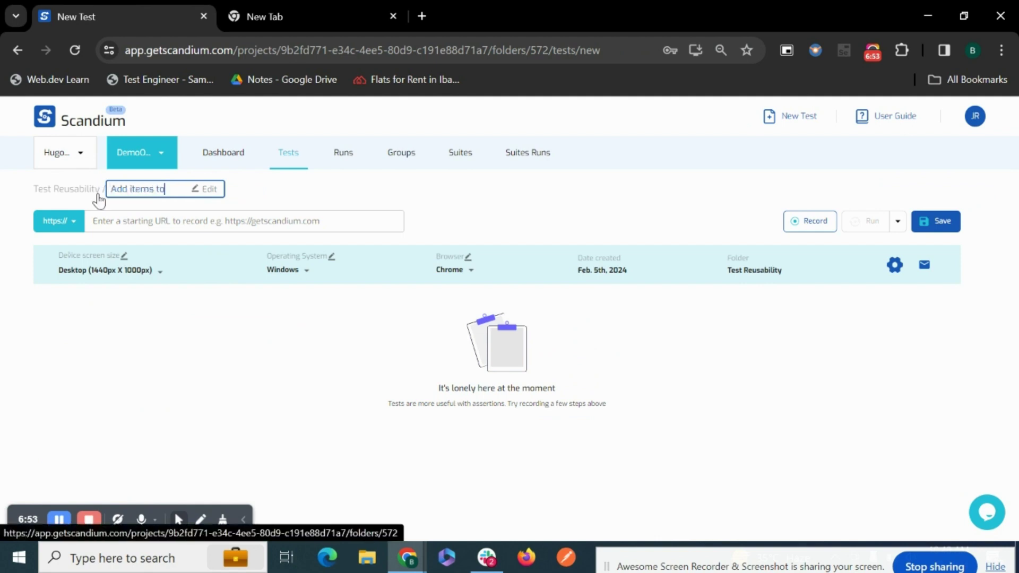
text( items to cart)
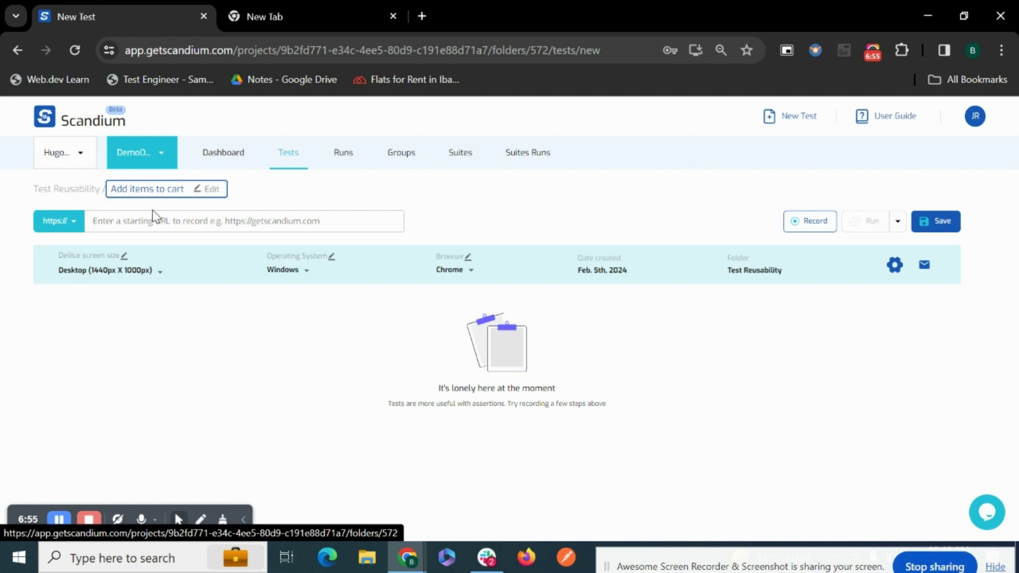
click(169, 221)
text(https://www.saucedemo.com/v1/index.html)
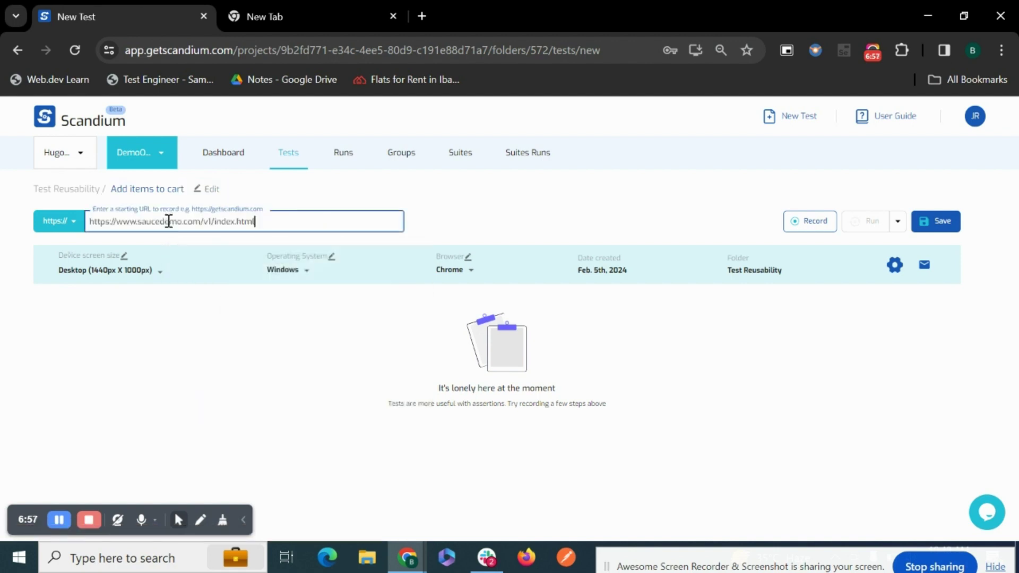
Start recording and submit the standard demo username with a mistyped password
click(809, 227)
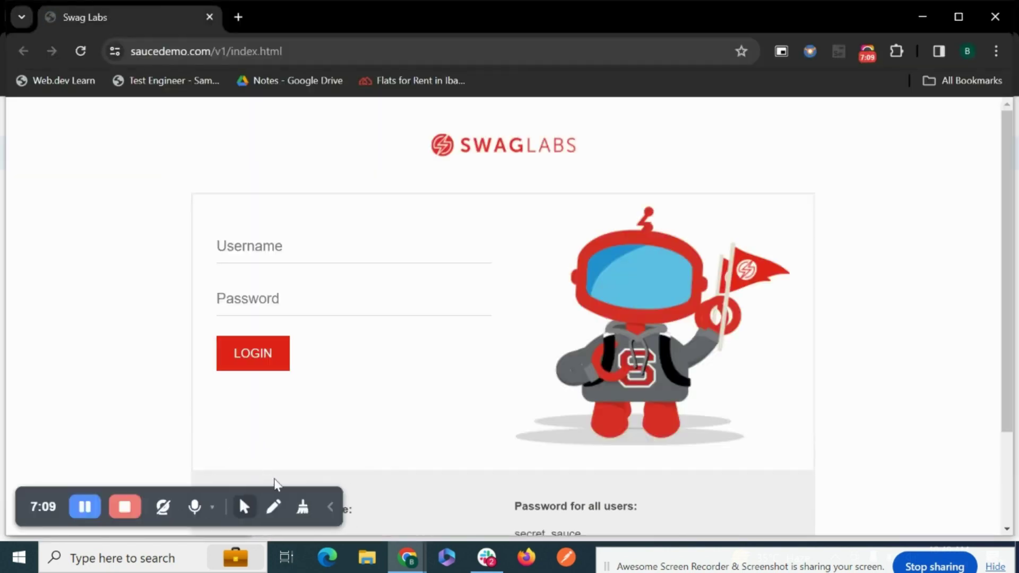
click(278, 245)
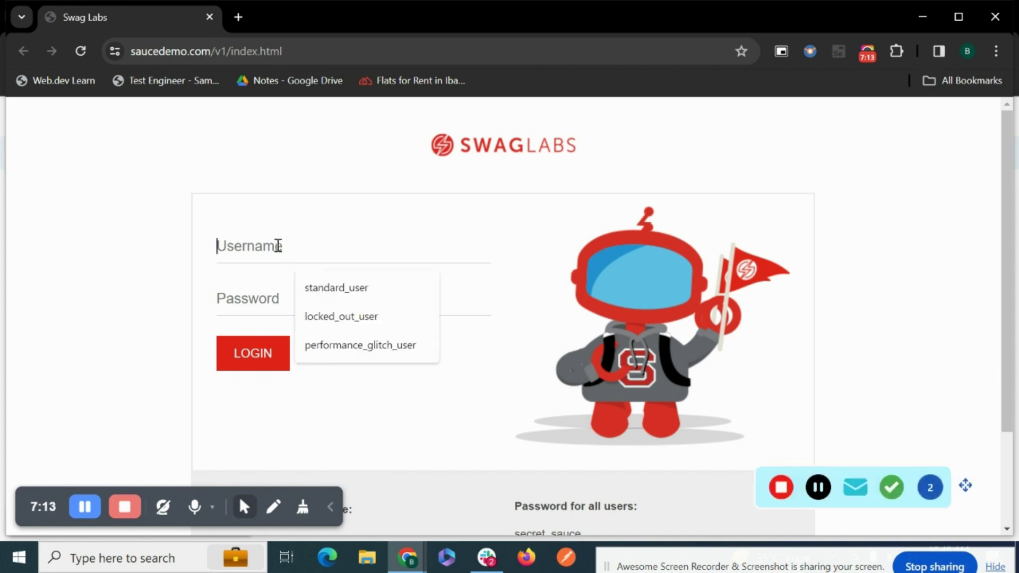
text(standard_user)
click(332, 288)
click(272, 312)
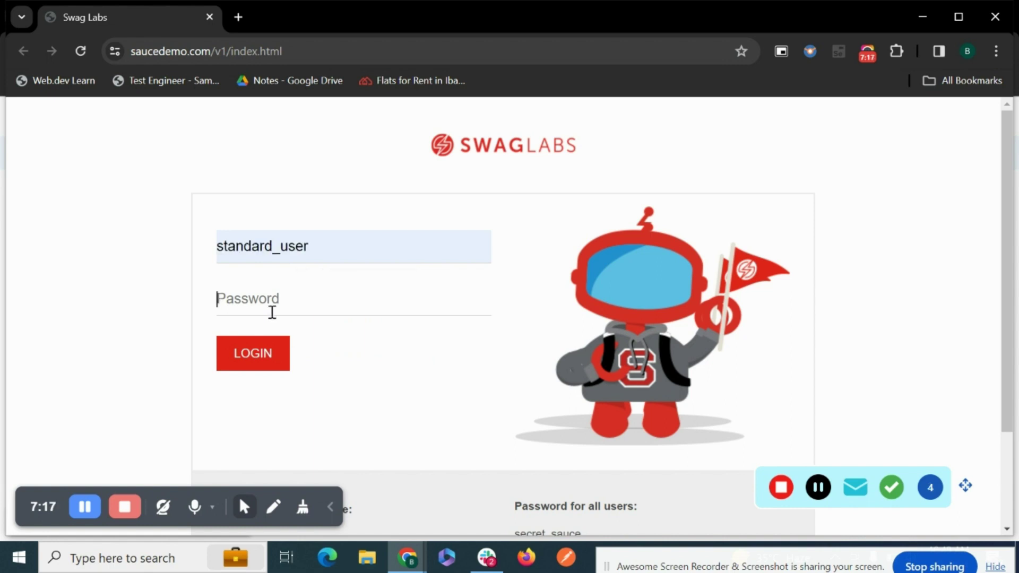
text(s)
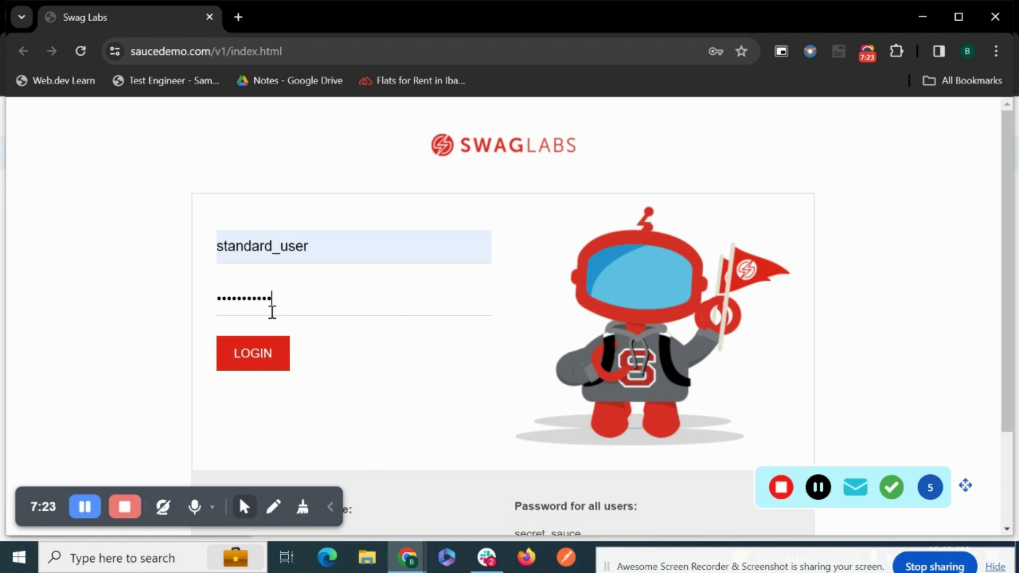
click(273, 357)
Re-enter the correct password to reach Products and dismiss Chrome's breached-password warning
click(277, 297)
key(ctrl+a)
key(BackSpace)
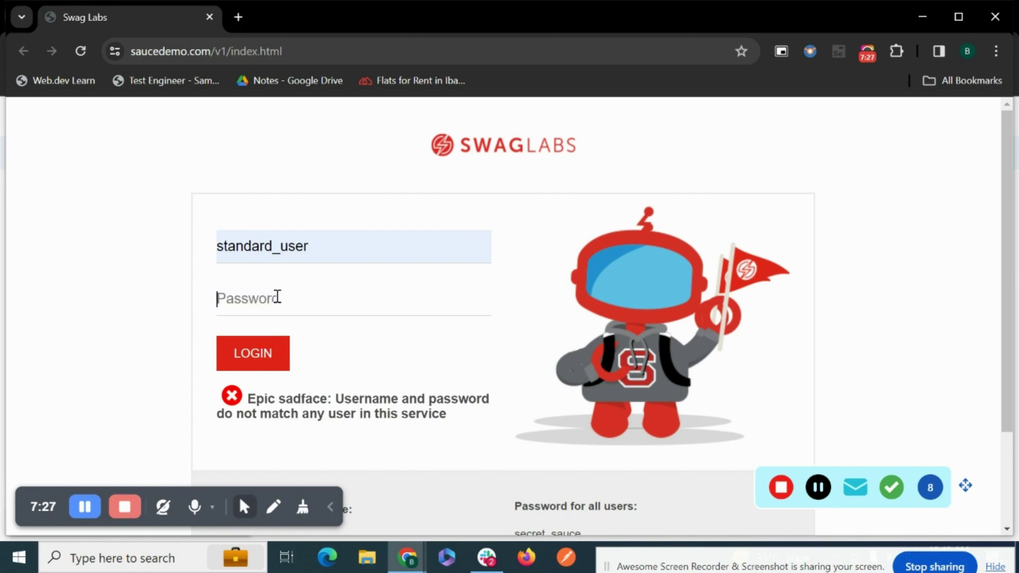
text(s)
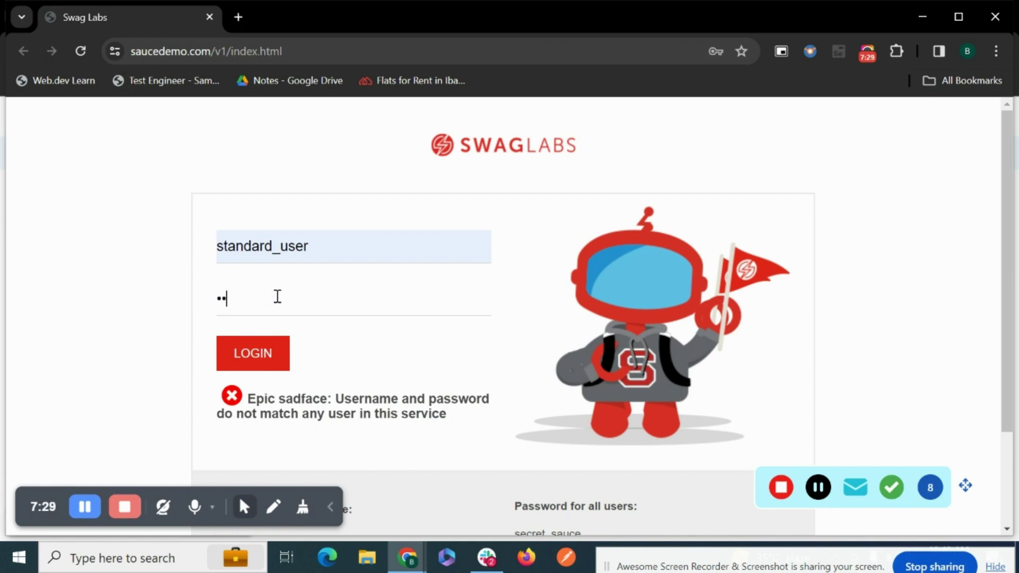
text(e)
key(BackSpace)
key(BackSpace)
text(s)
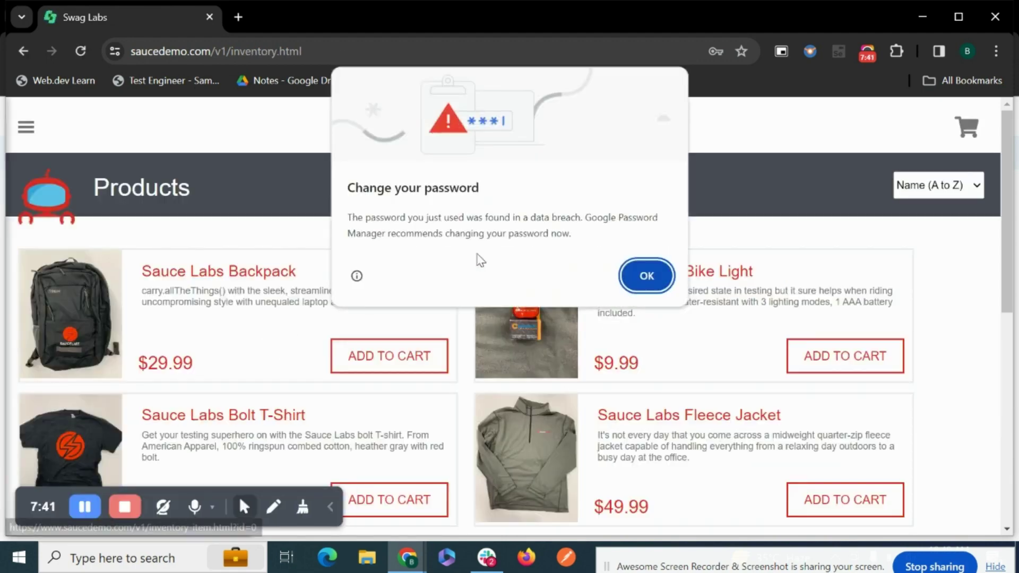
click(649, 275)
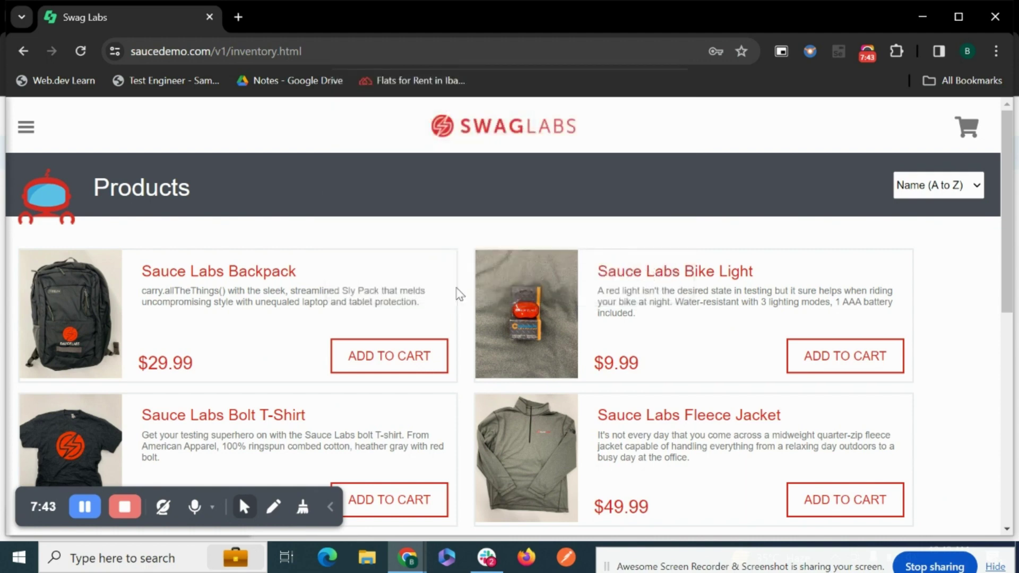
Add the Sauce Labs Backpack, Bike Light and Onesie to the cart
click(390, 361)
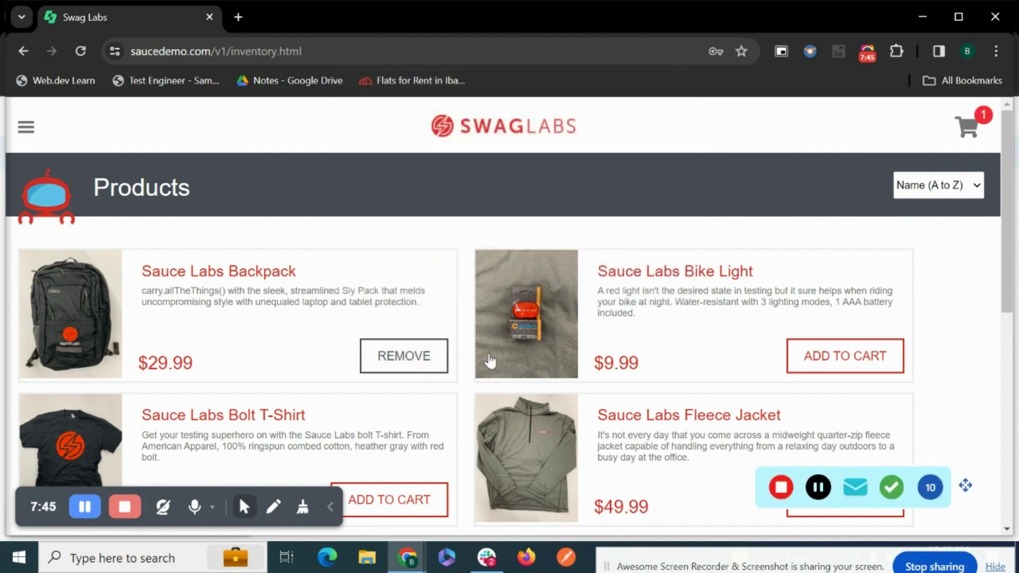
scroll(667, 345, down, 2)
click(881, 276)
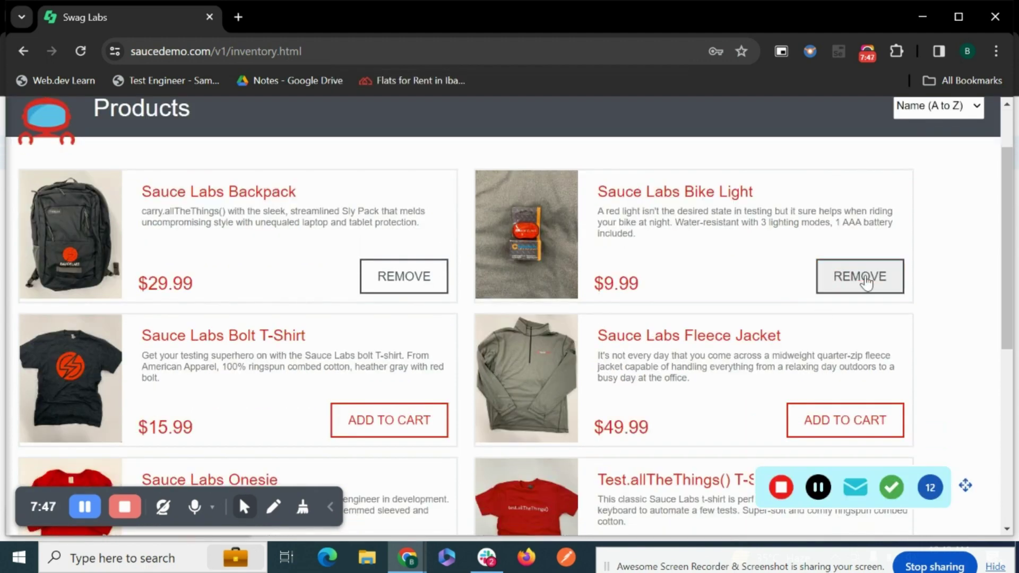
scroll(653, 397, down, 1)
scroll(653, 397, down, 3)
click(395, 406)
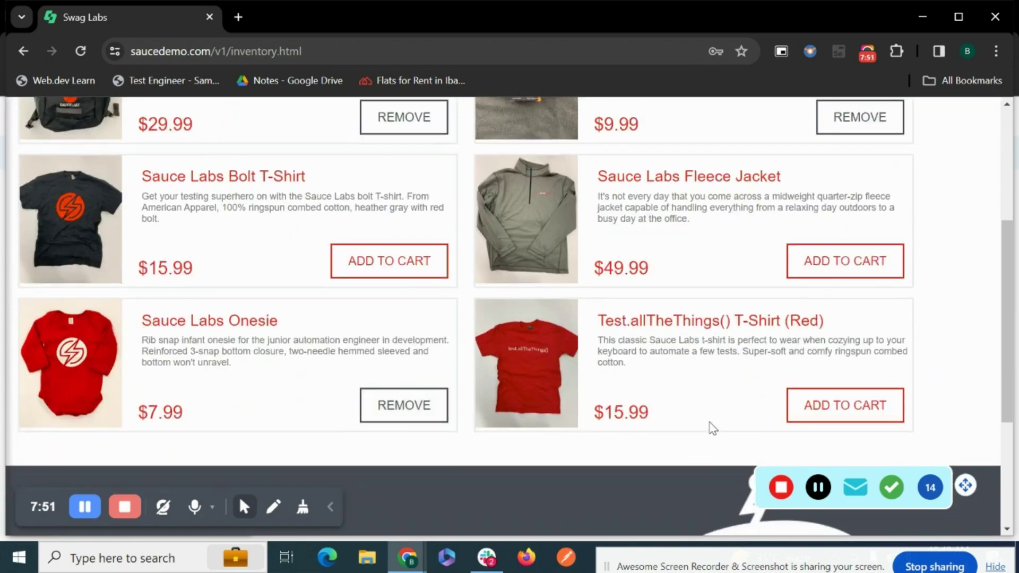
Open the cart and proceed to checkout with the three items
scroll(708, 425, up, 5)
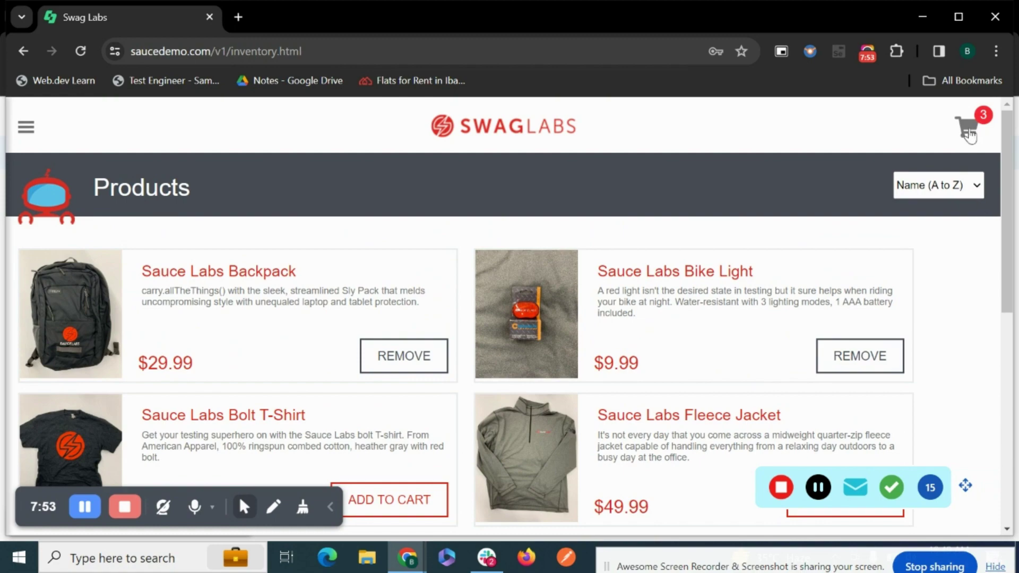
click(967, 130)
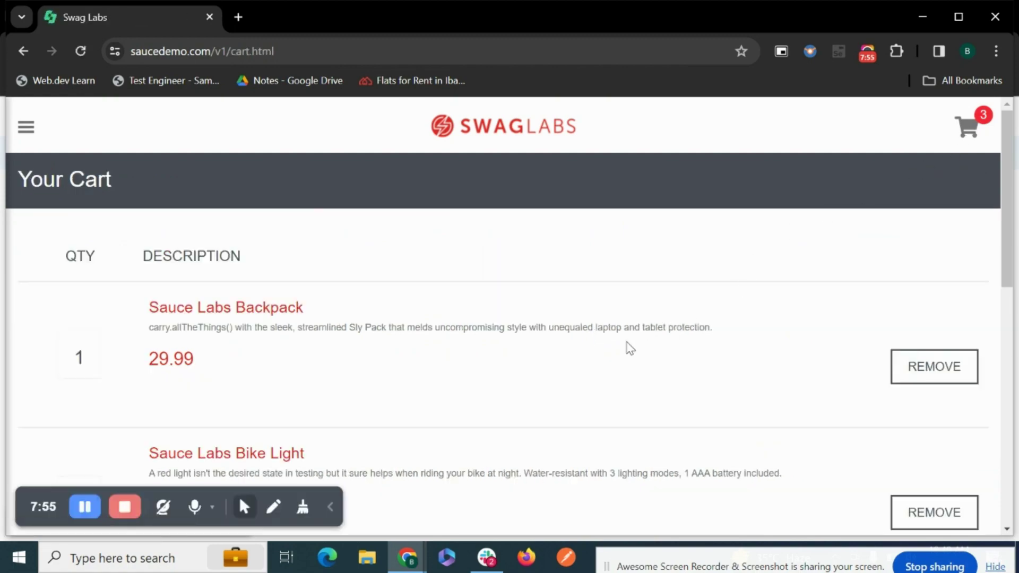
scroll(614, 357, down, 10)
scroll(616, 353, up, 6)
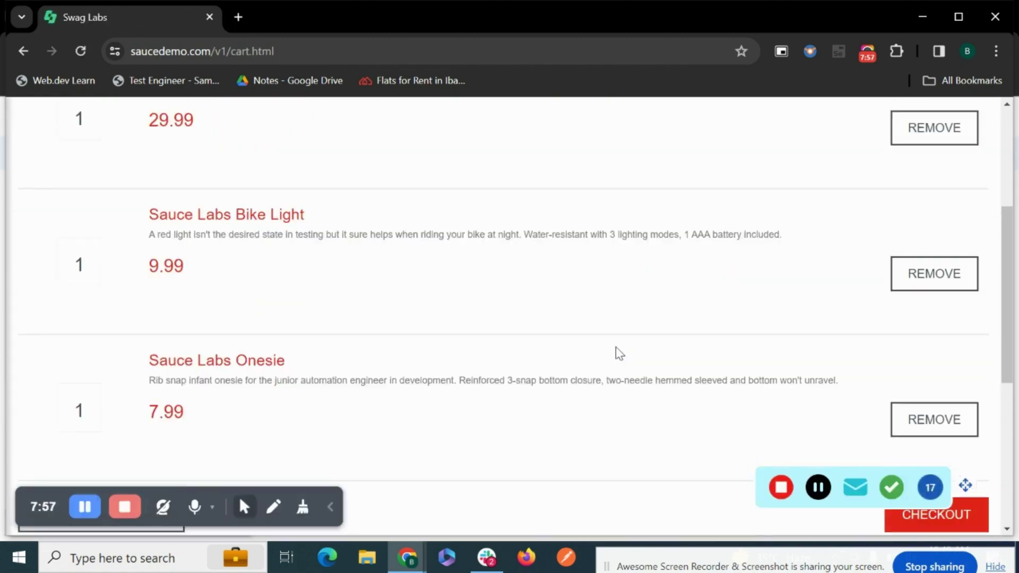
scroll(615, 353, down, 3)
scroll(630, 353, up, 2)
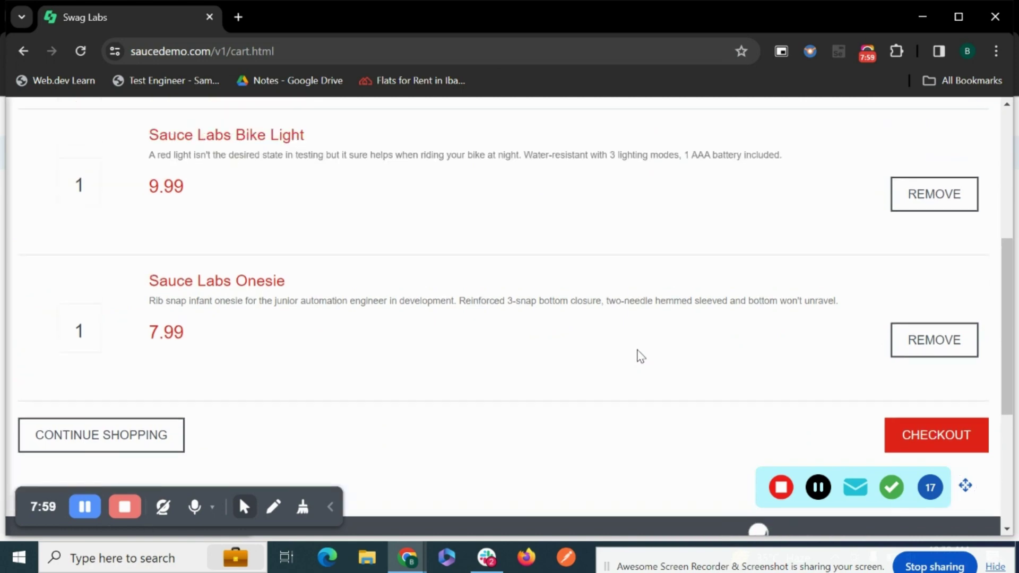
scroll(641, 356, down, 2)
click(938, 358)
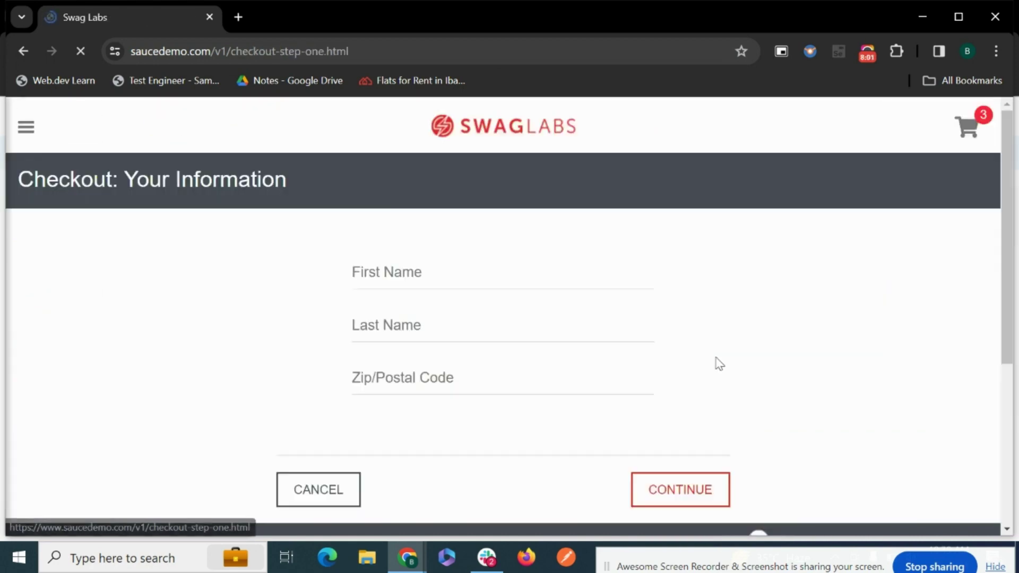
Fill in the buyer's first name, last name and postal code, then continue
click(390, 271)
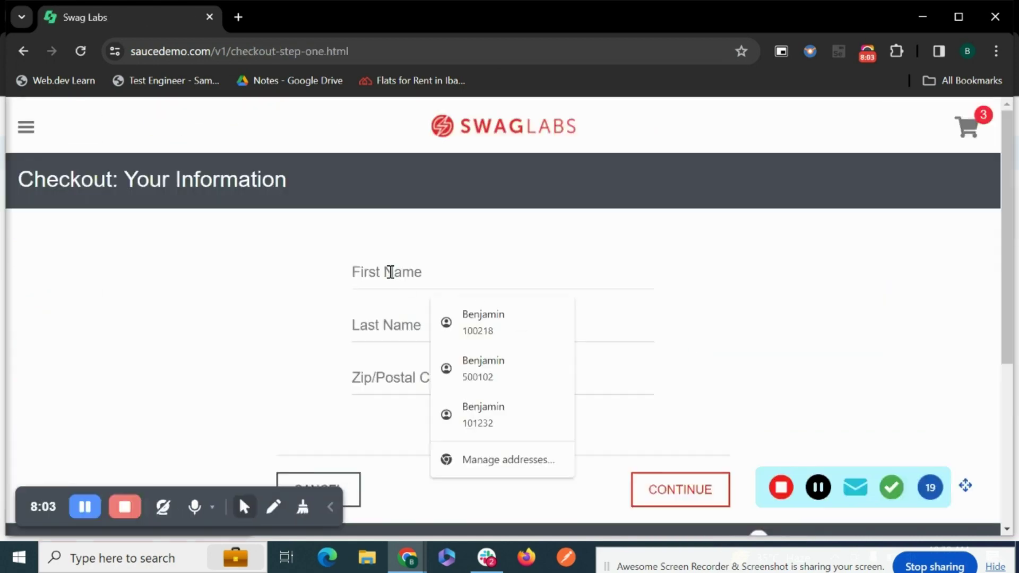
text(Brandon)
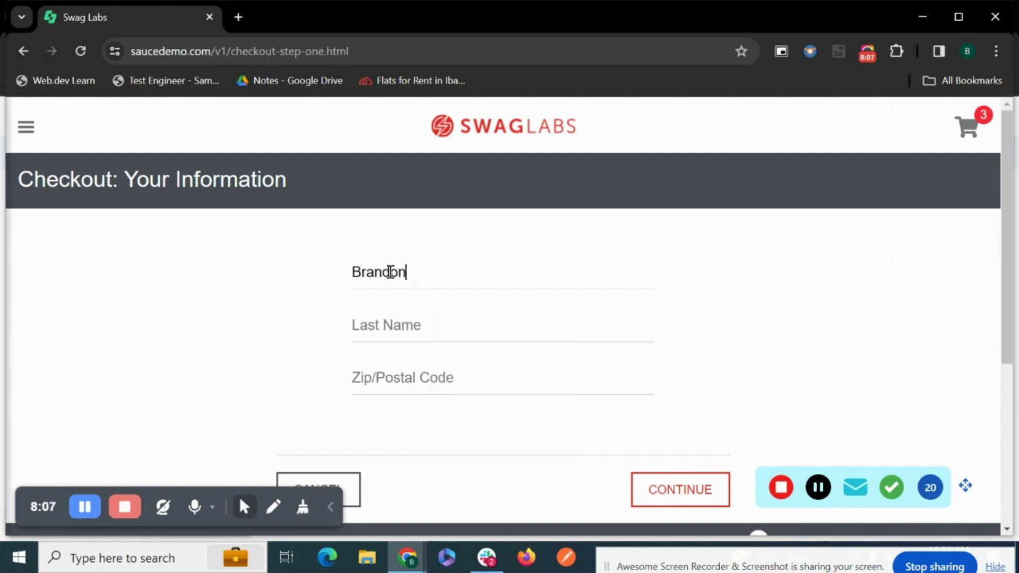
click(363, 318)
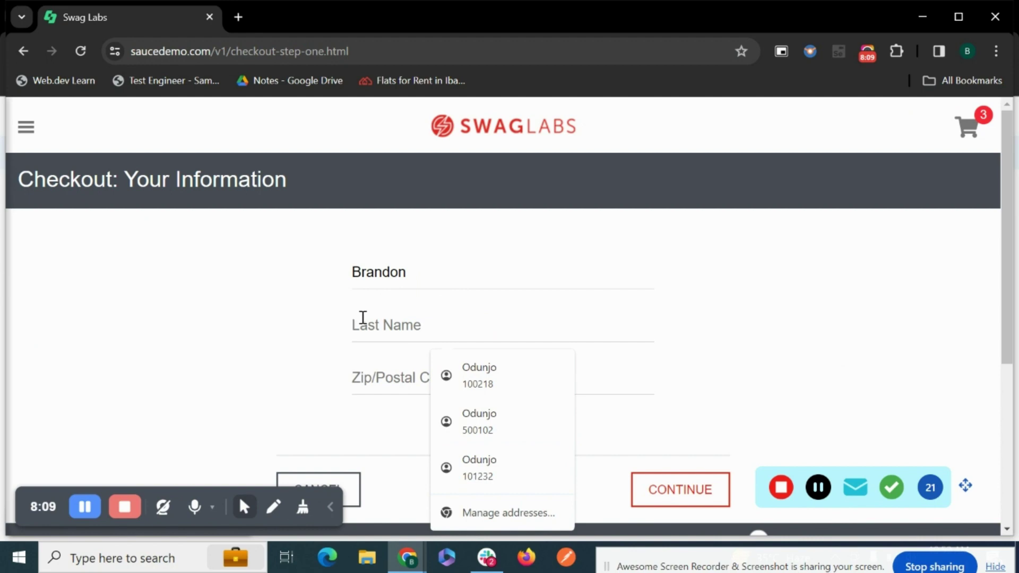
text(Jake)
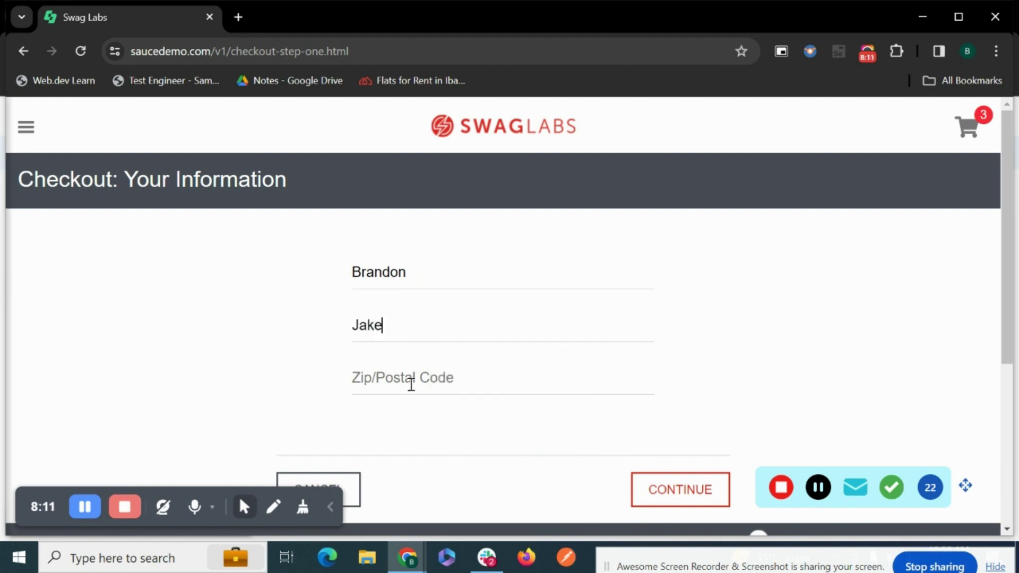
click(412, 382)
text(100345)
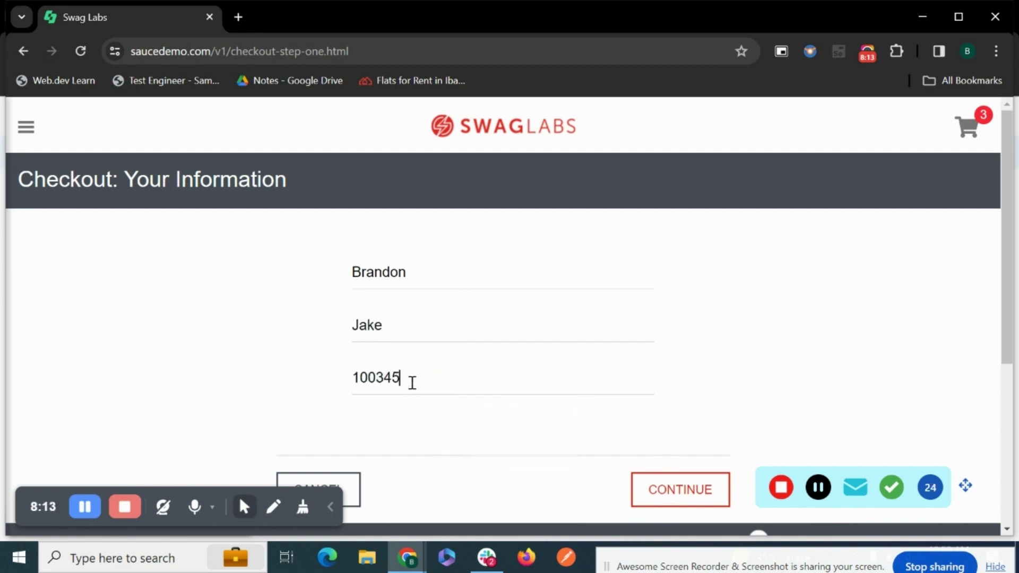
scroll(414, 390, down, 1)
scroll(416, 398, down, 1)
click(666, 339)
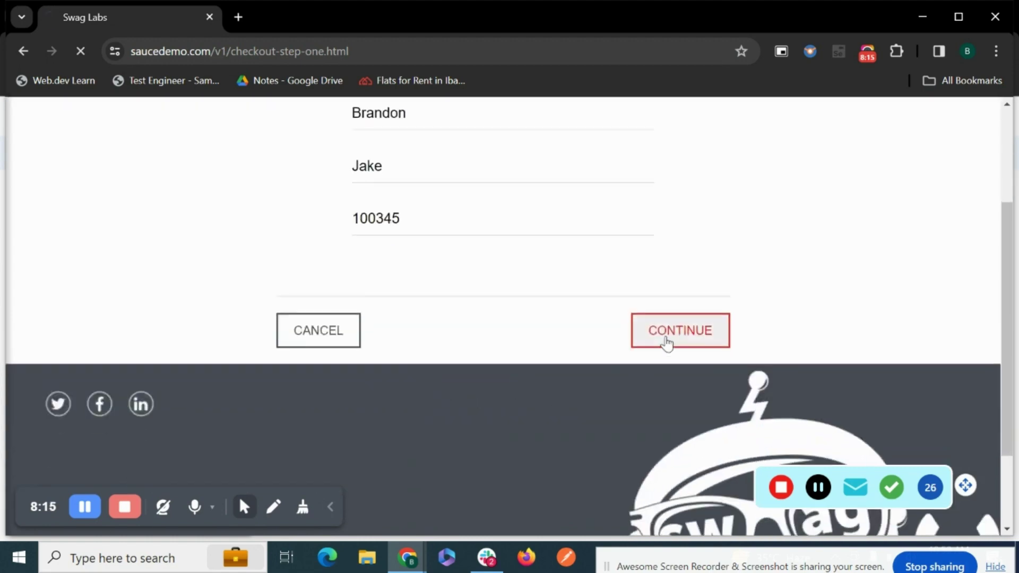
Finish the order on the Checkout: Overview page and stop recording
scroll(446, 345, down, 10)
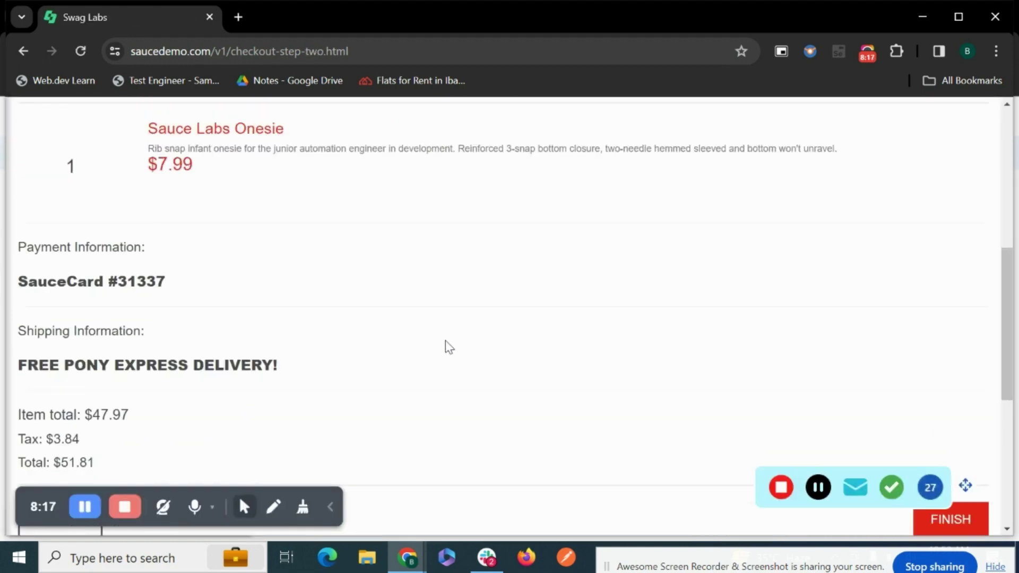
scroll(448, 332, up, 1)
scroll(448, 332, down, 1)
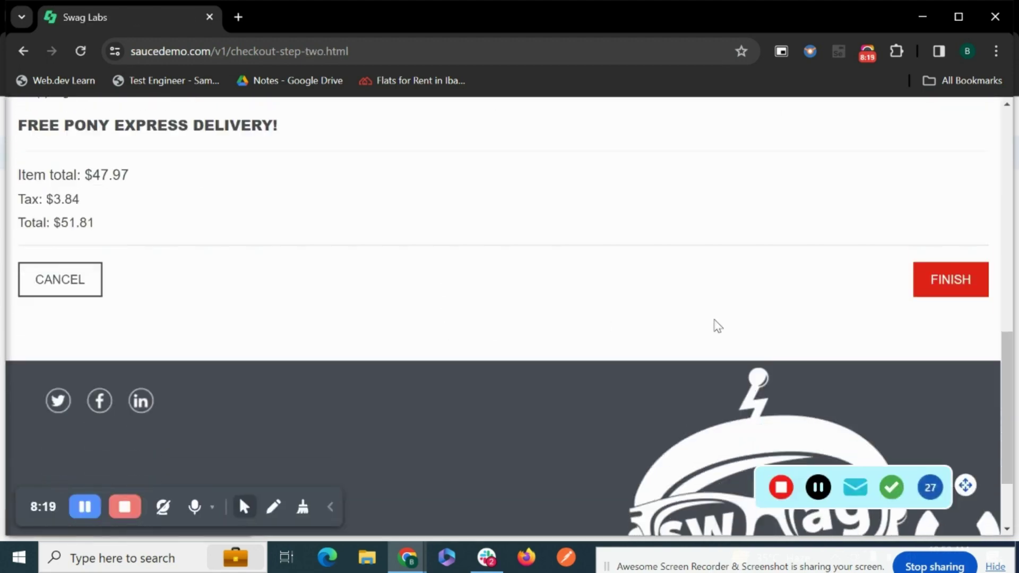
click(935, 292)
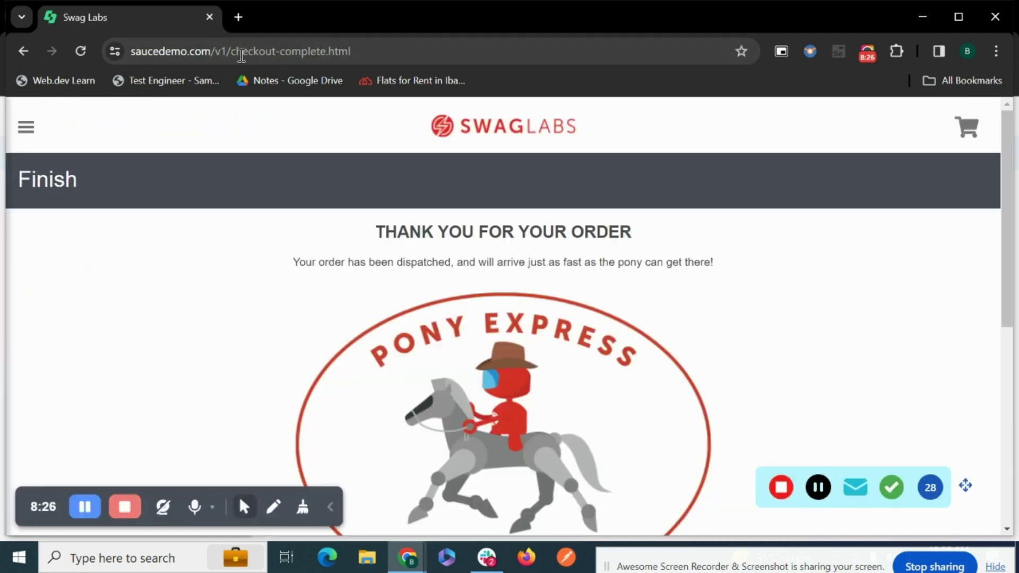
click(781, 486)
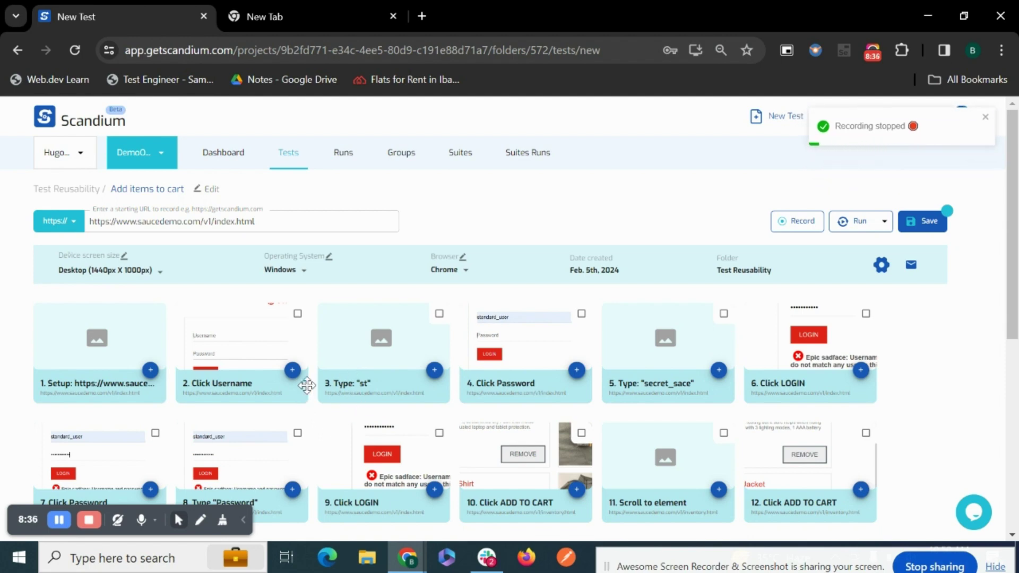
Save the recorded steps as the Add items to cart test and review them
click(922, 227)
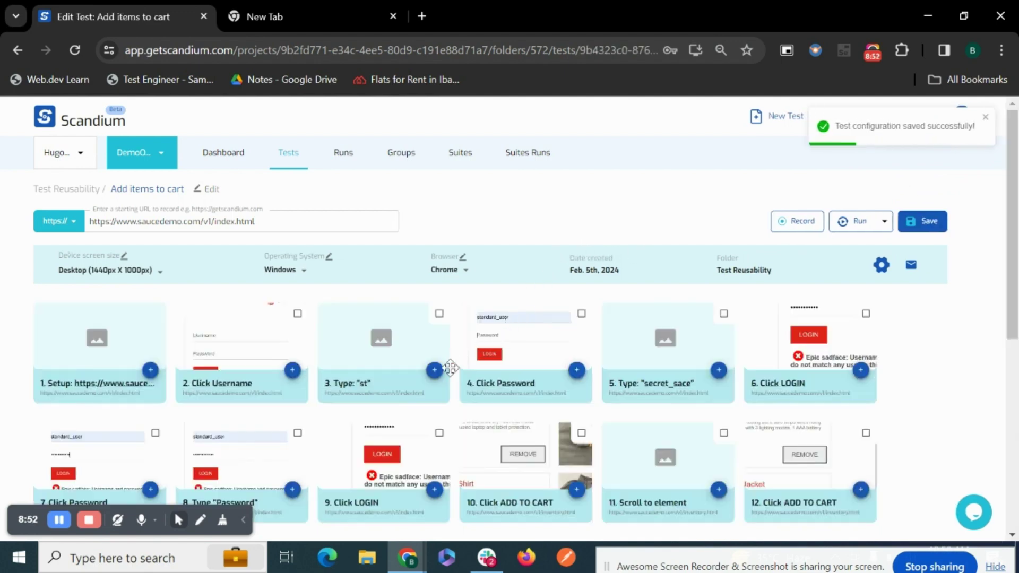
scroll(304, 416, down, 1)
scroll(311, 393, up, 1)
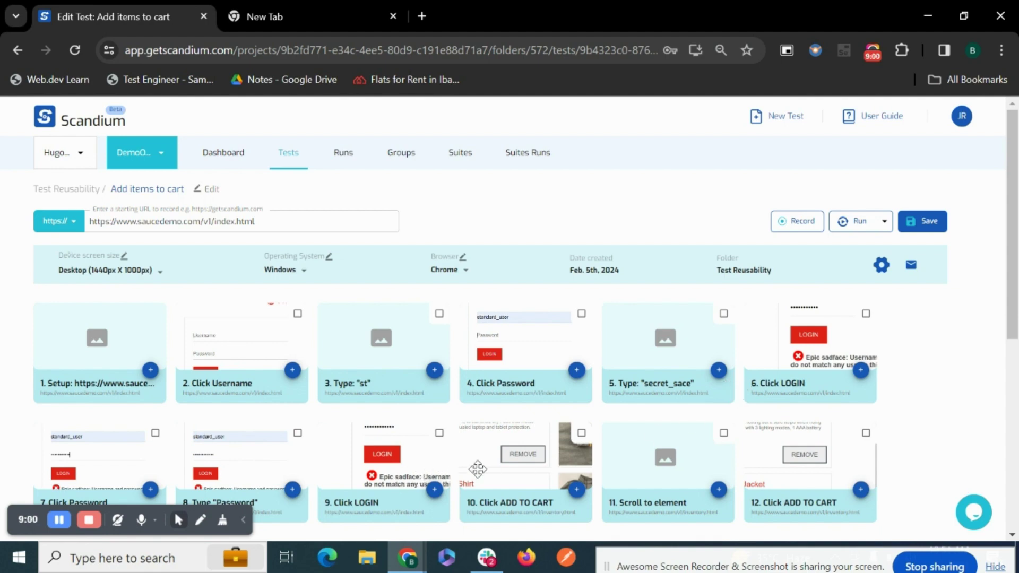
Mark the recorded login steps 2 through 9 for removal
click(297, 314)
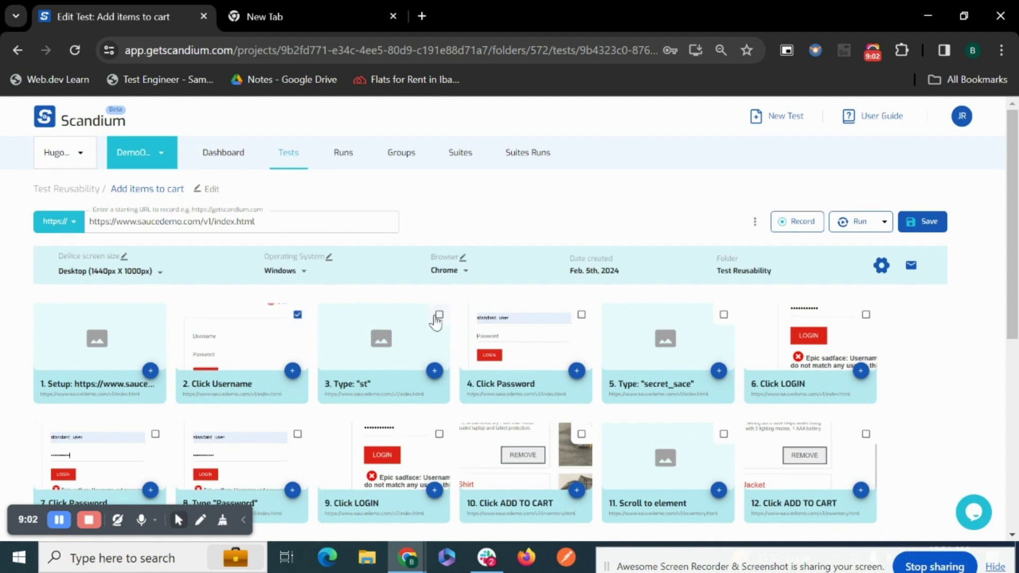
click(439, 315)
click(581, 315)
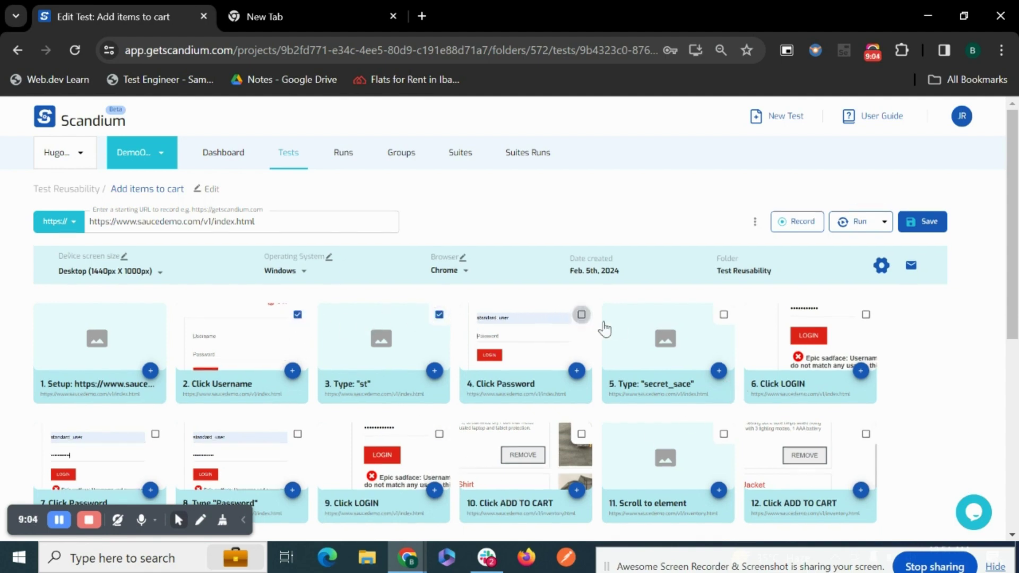
click(724, 315)
click(866, 314)
scroll(264, 398, down, 2)
click(155, 354)
click(297, 354)
click(439, 354)
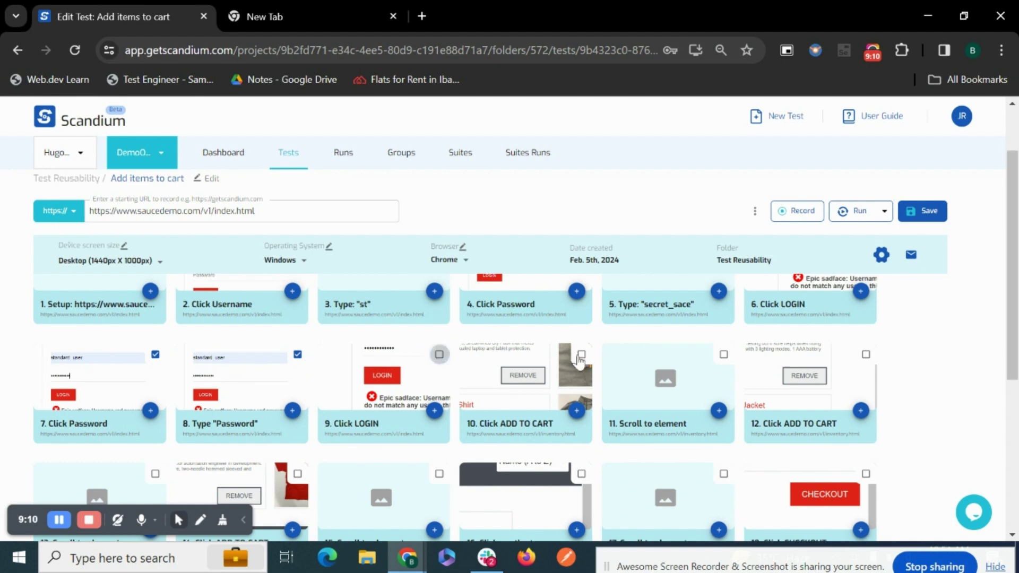
scroll(427, 396, up, 2)
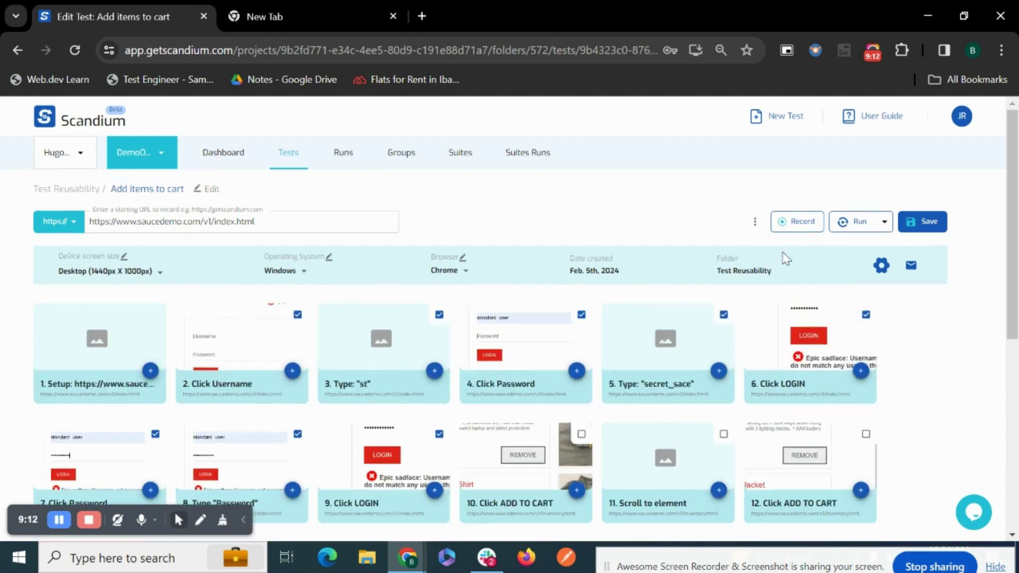
Delete the selected steps and confirm the deletion
click(755, 222)
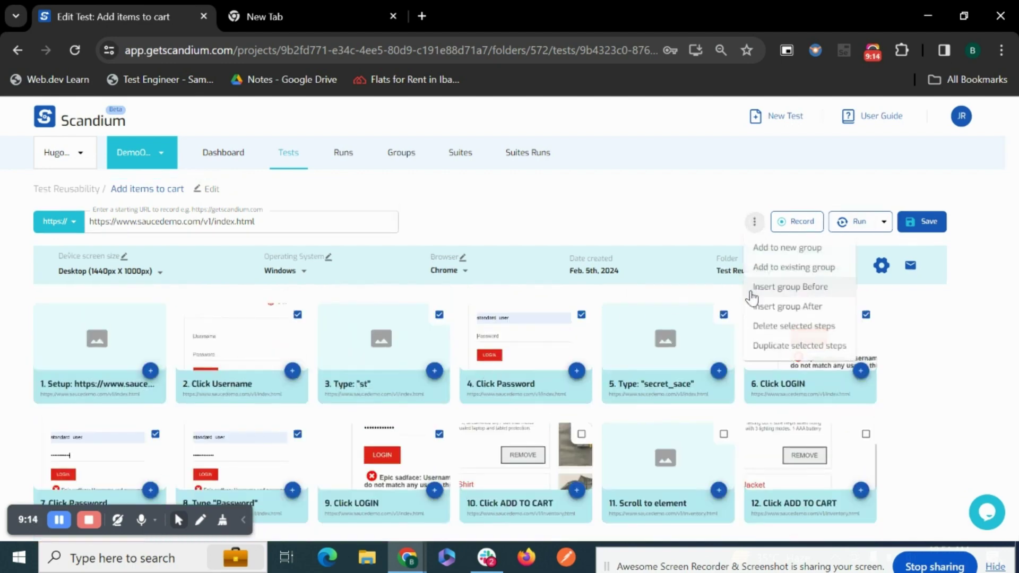
click(774, 326)
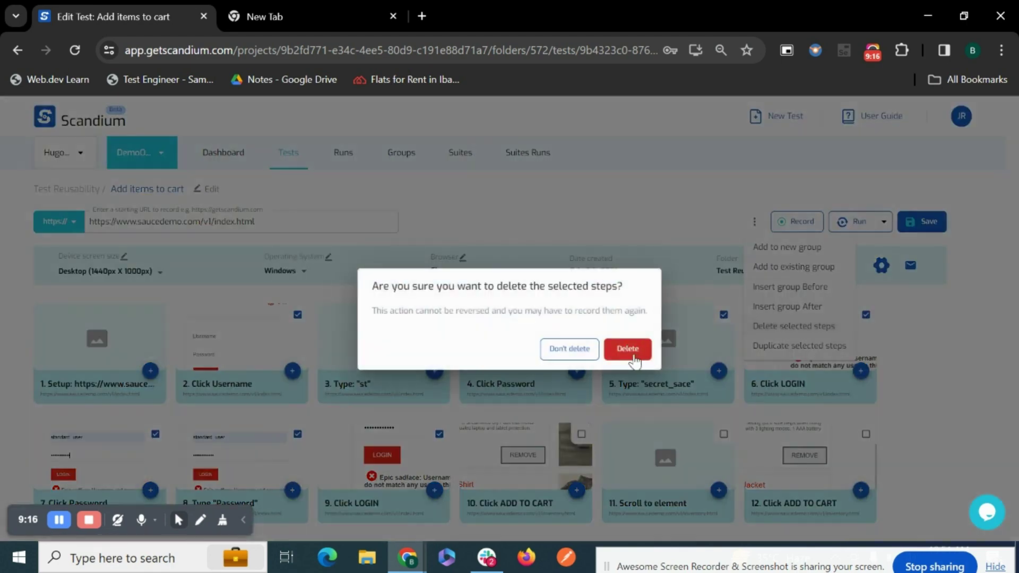
click(629, 348)
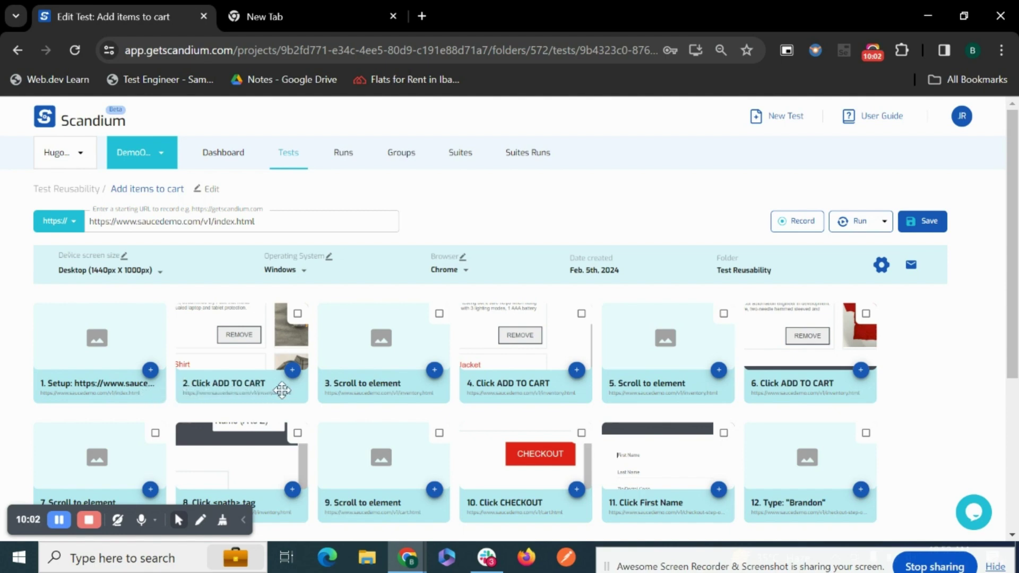
Replay the test without login steps; it fails at step 2 Click ADD TO CART
click(853, 223)
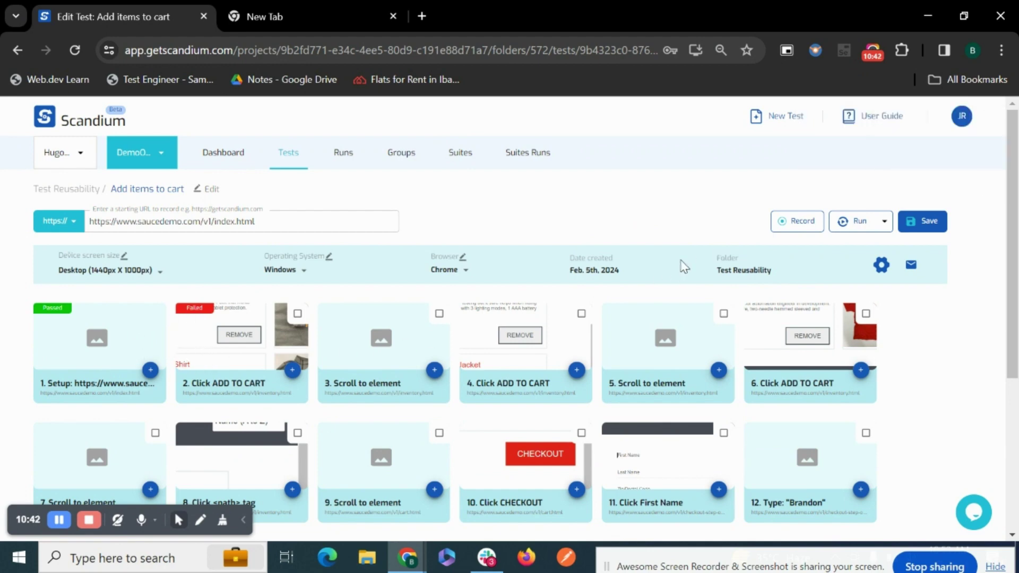
Insert the reusable Login group before step 2 Click ADD TO CART
click(298, 315)
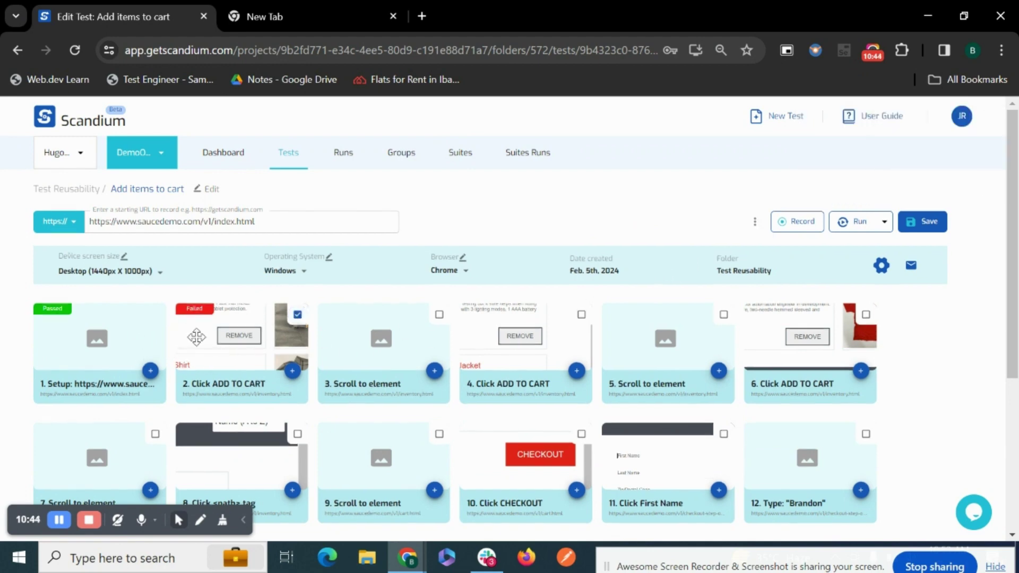
click(756, 223)
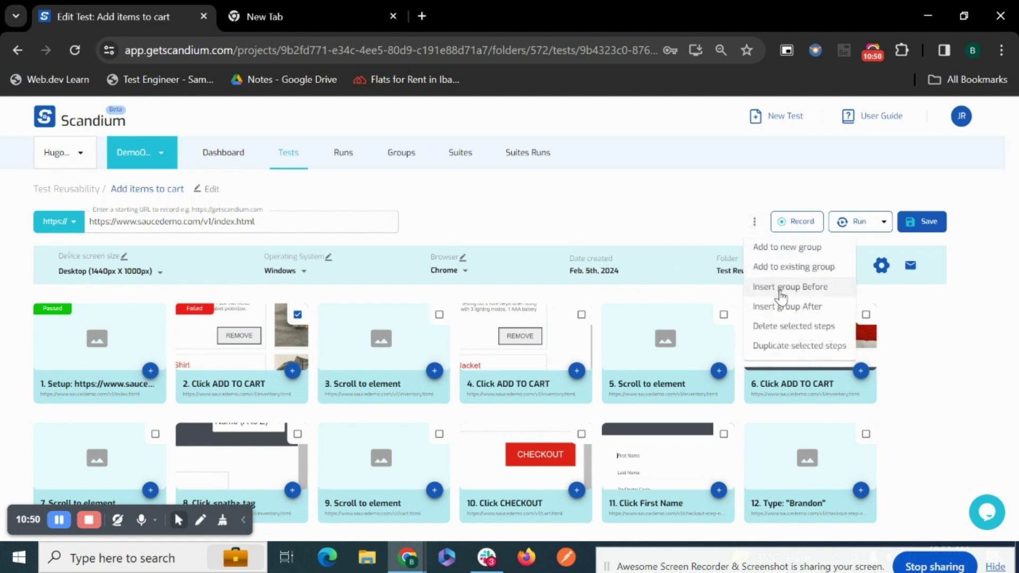
click(811, 297)
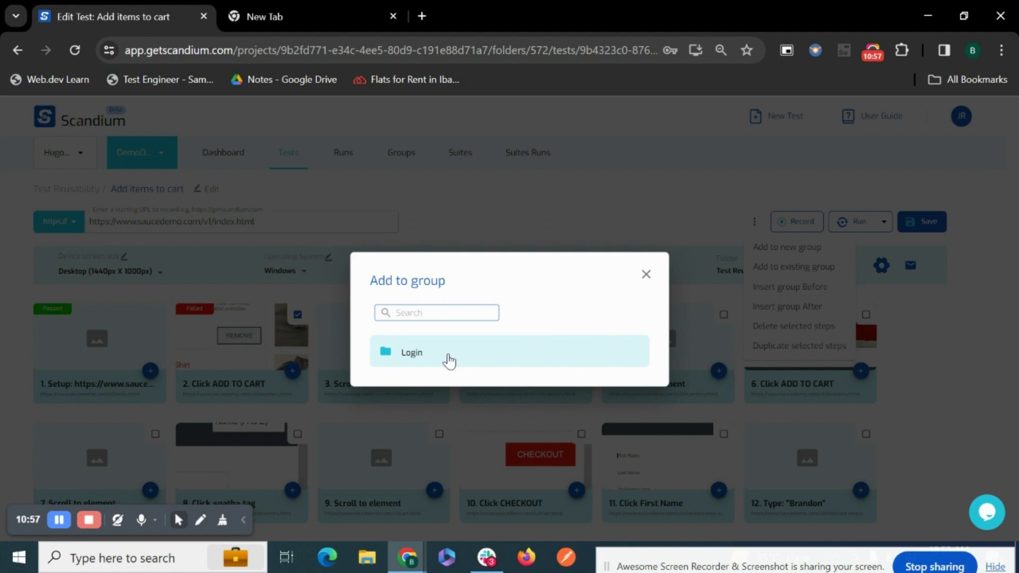
click(446, 359)
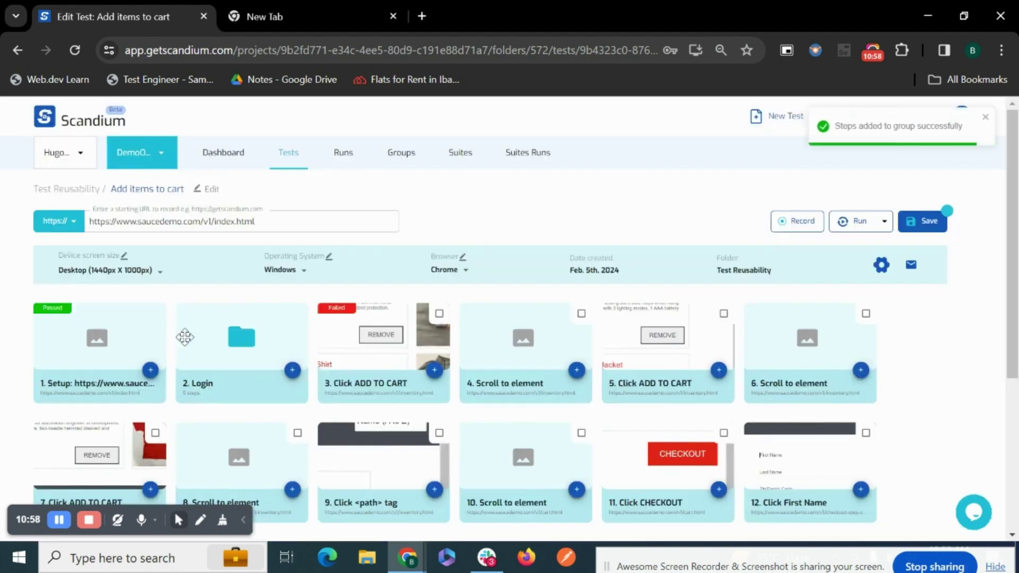
Save the updated test and start a new replay
click(201, 521)
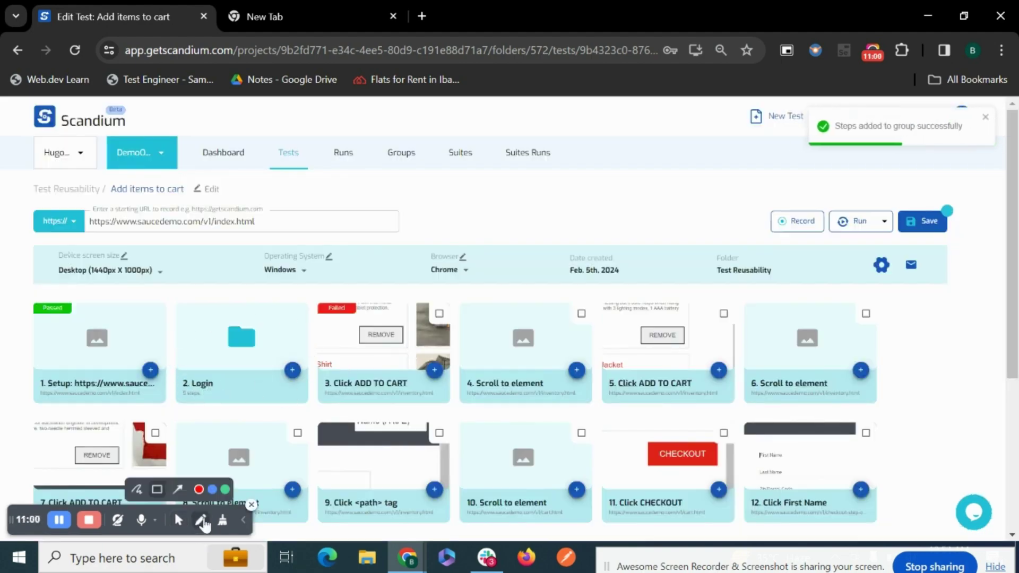
click(157, 488)
drag(173, 298, 287, 382)
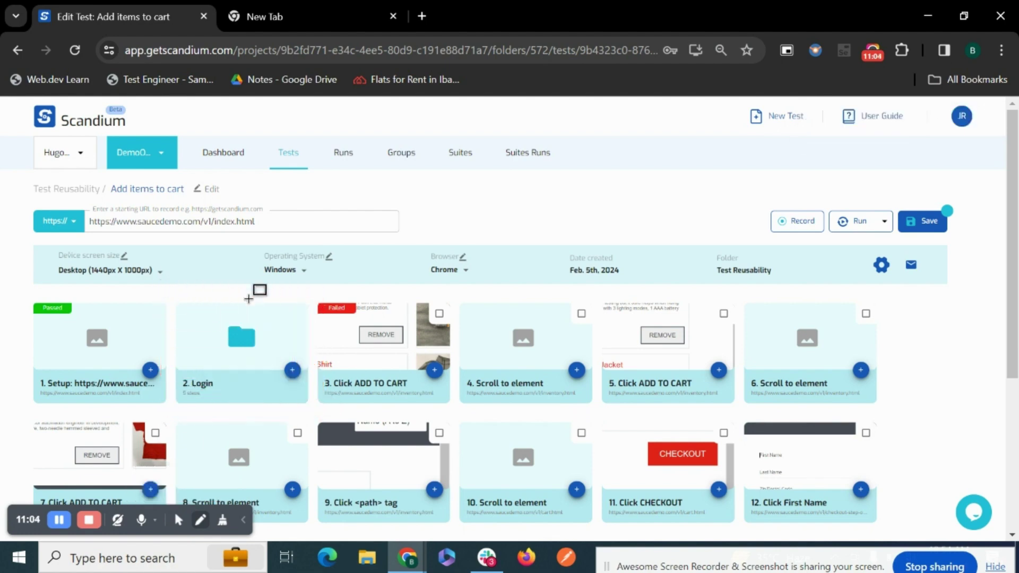
click(200, 522)
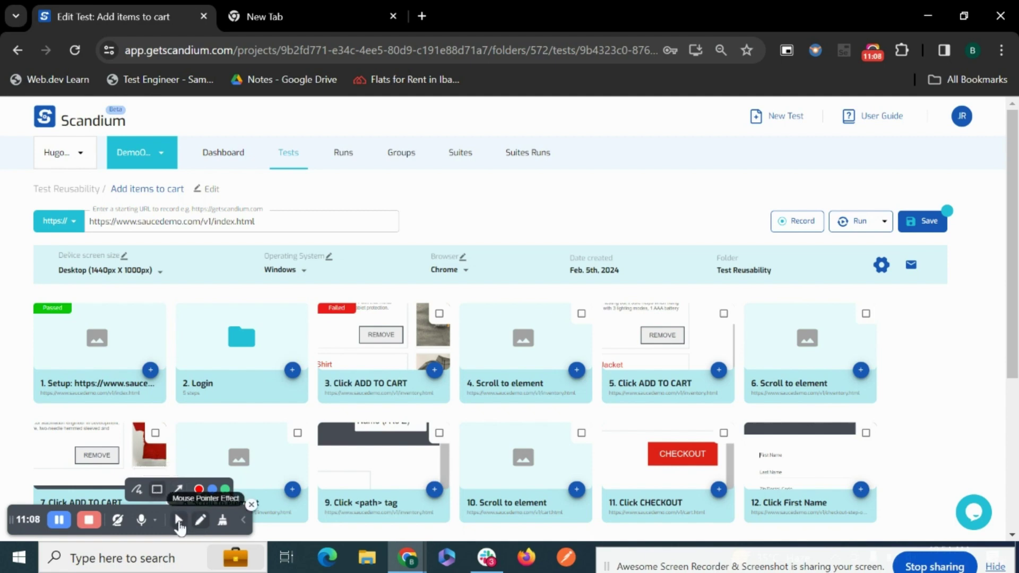
click(178, 521)
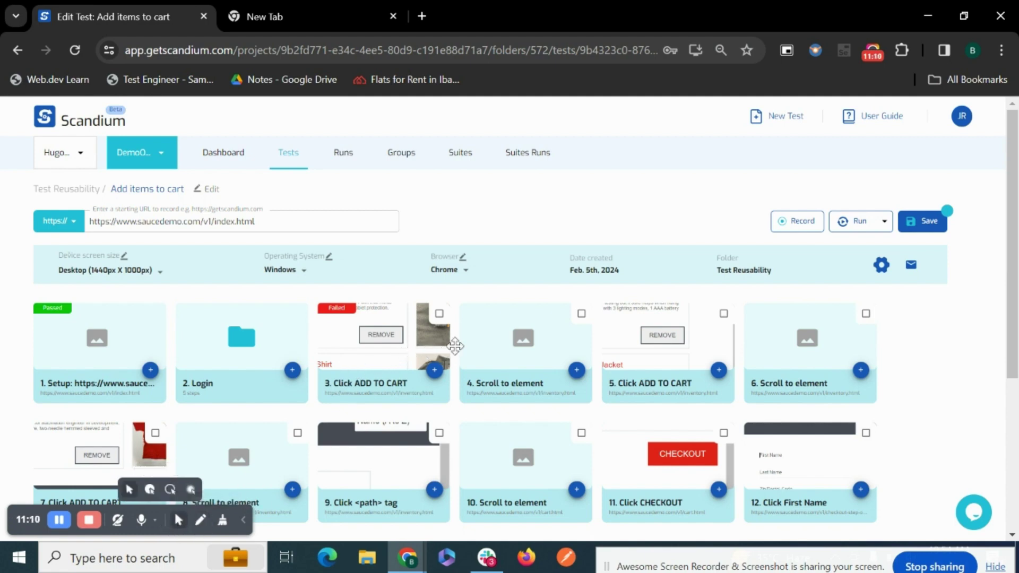
click(929, 229)
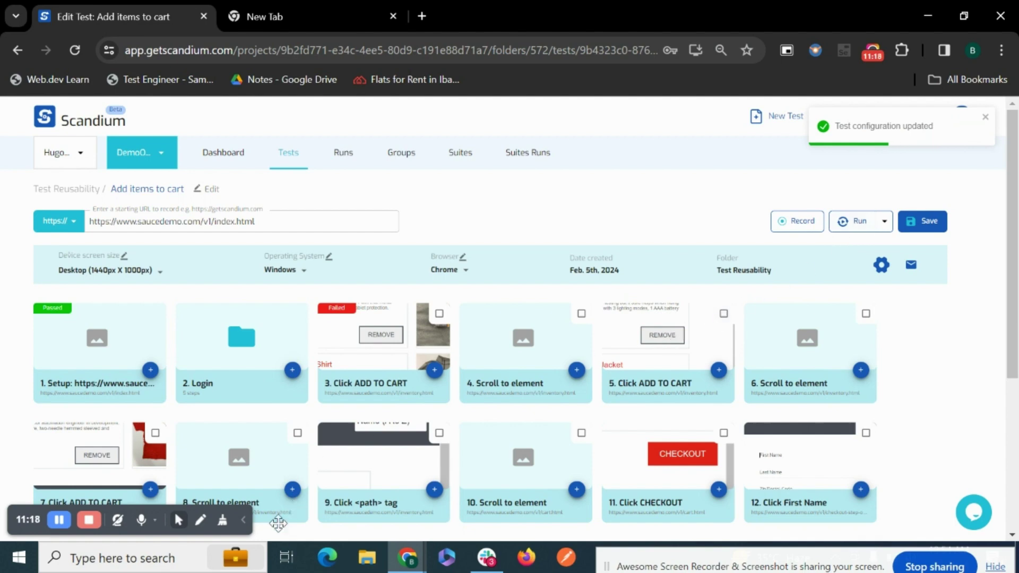
click(865, 222)
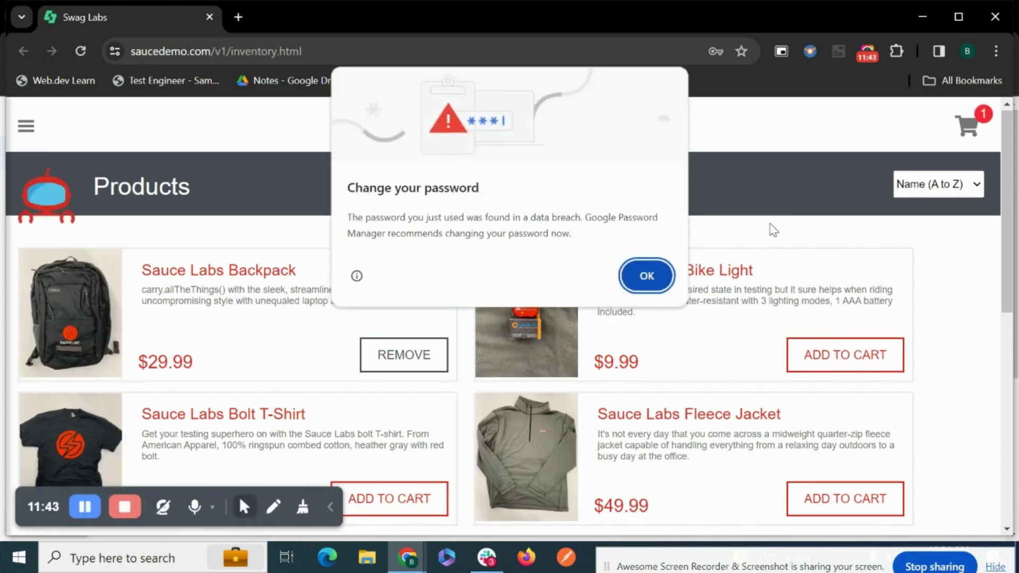
Dismiss the password warning, enter the customer's first and last name and zip code, and continue checkout
click(662, 270)
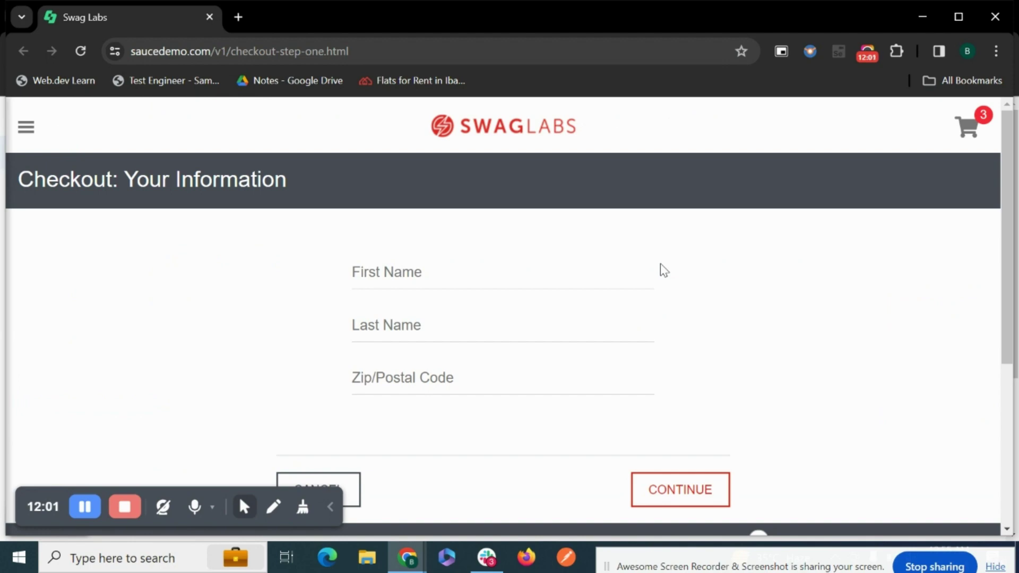
text(Brandon)
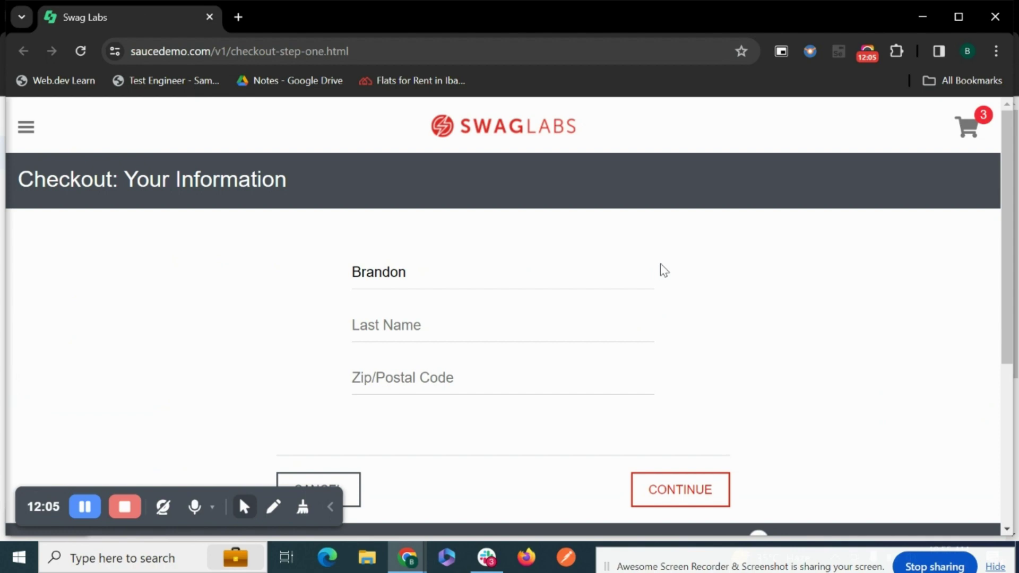
key(Tab)
text(Jake)
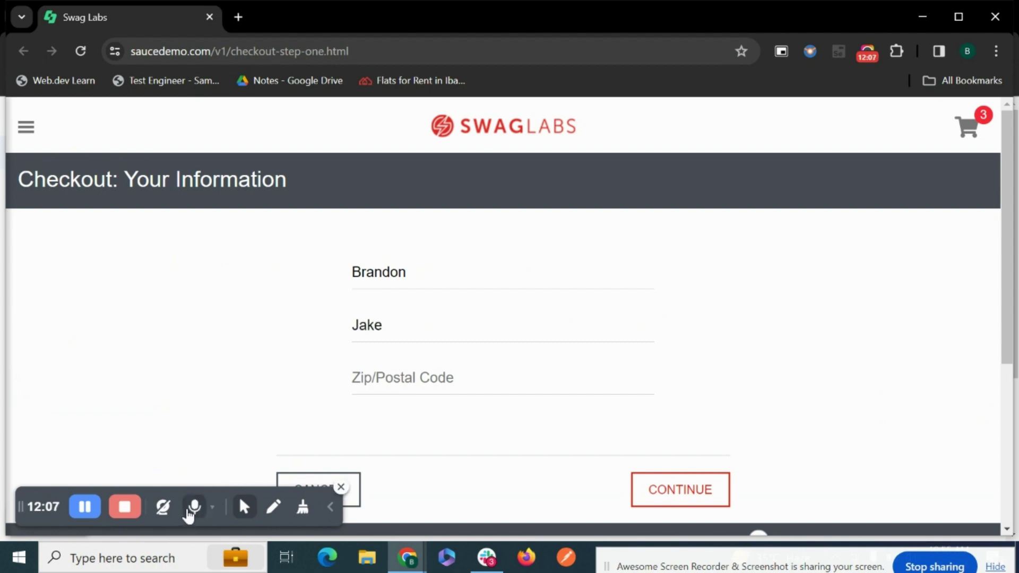
key(Tab)
text(100345)
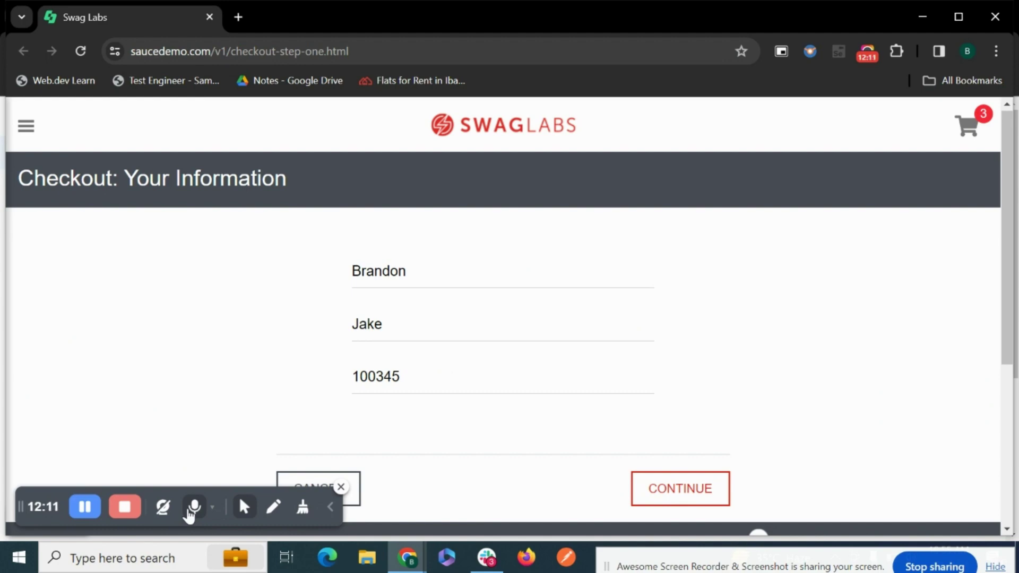
key(Return)
scroll(189, 513, down, 10)
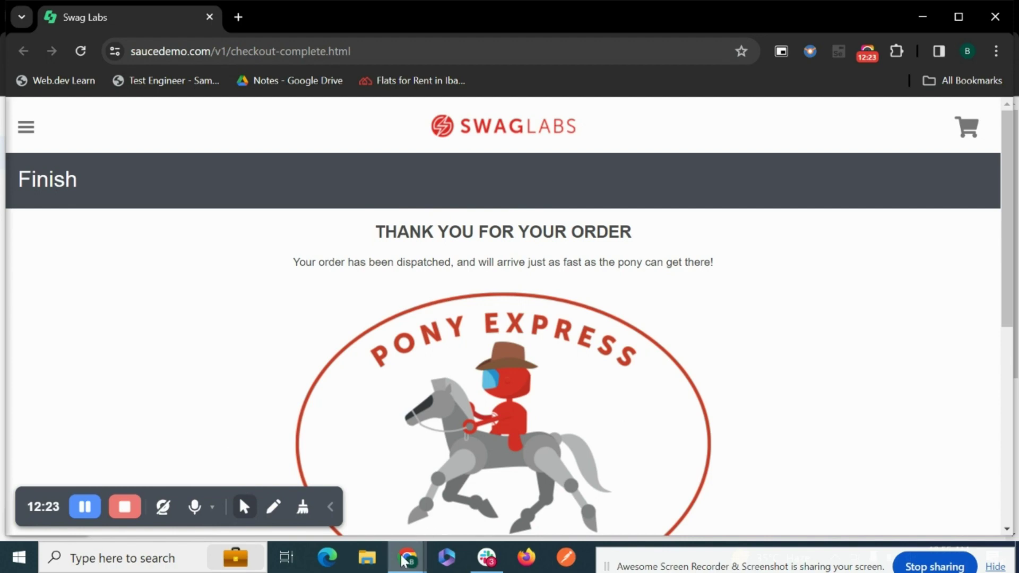
Bring Scandium forward to see the replay: 25 steps passed, 0 failed
mouse_move(405, 560)
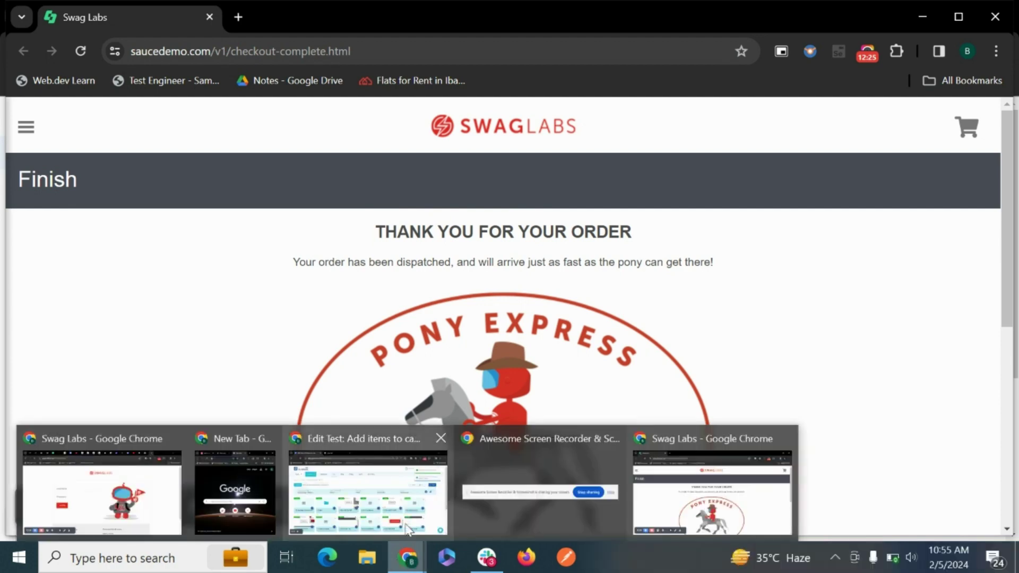
click(373, 508)
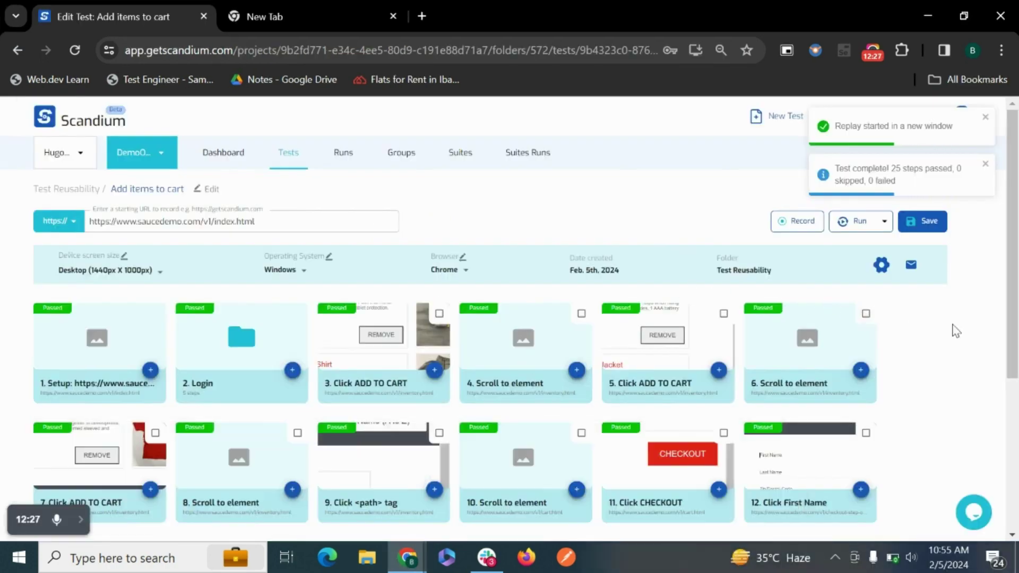